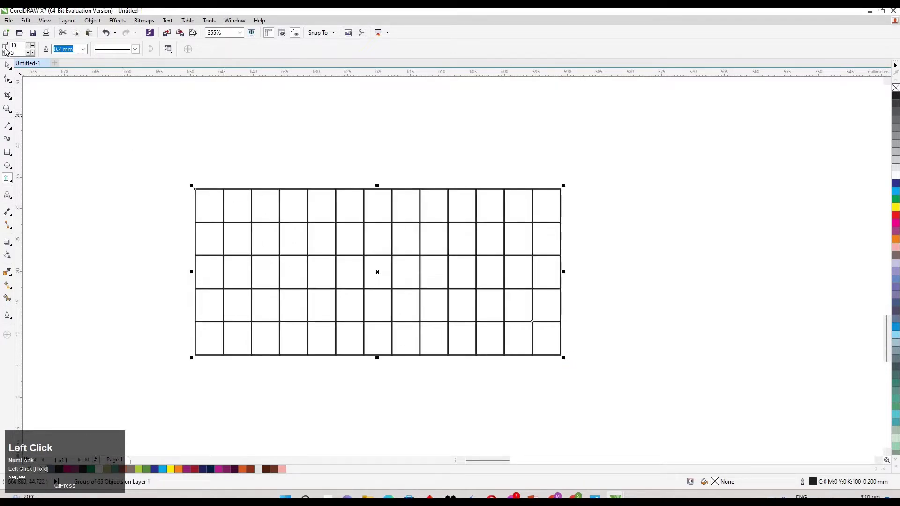
# Resize the grid to 130 mm wide and 50 mm high.
pyautogui.click(8, 67)
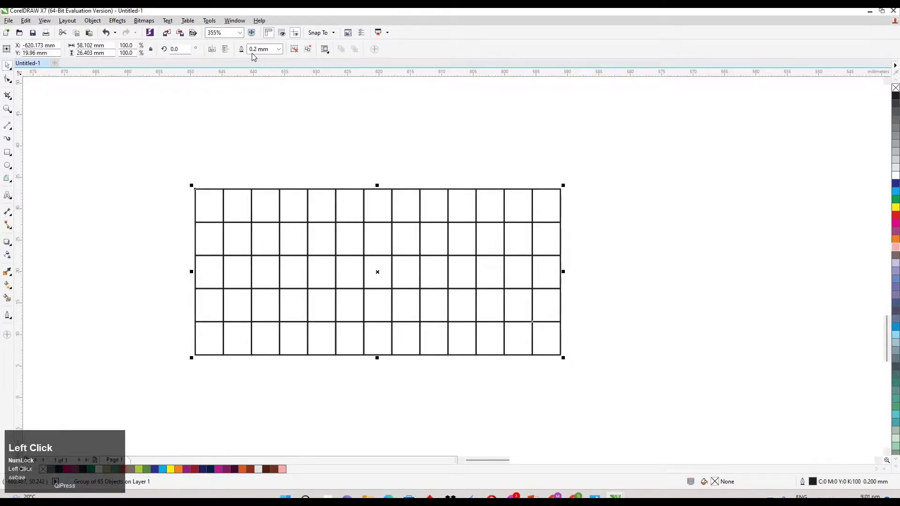
pyautogui.click(94, 45)
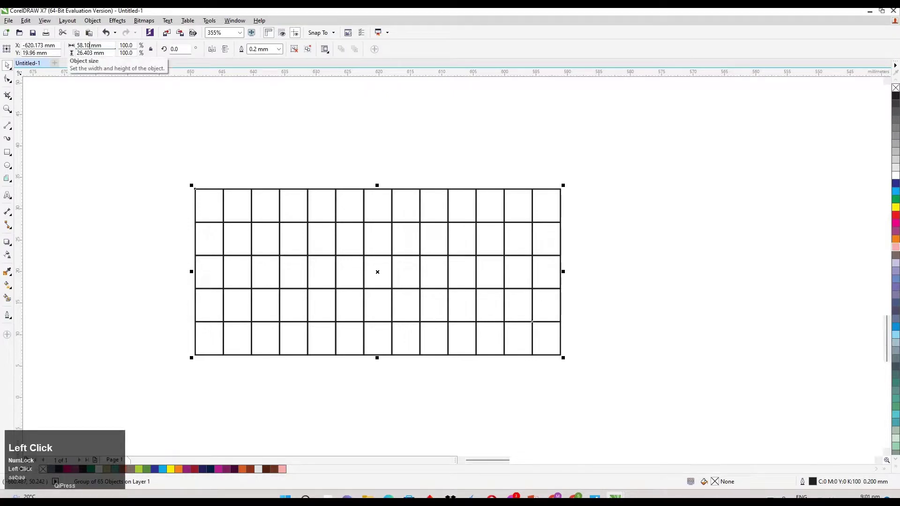
pyautogui.write('130')
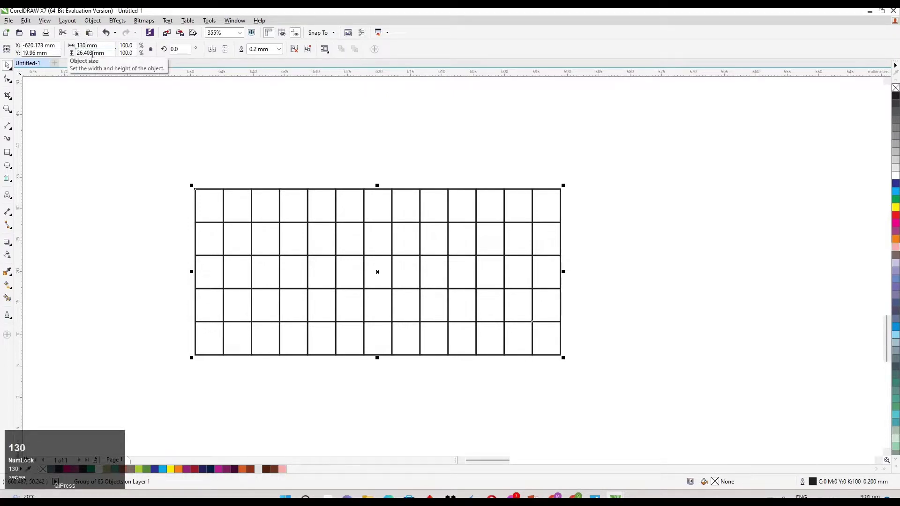
pyautogui.click(92, 53)
pyautogui.write('50')
pyautogui.press('Return')
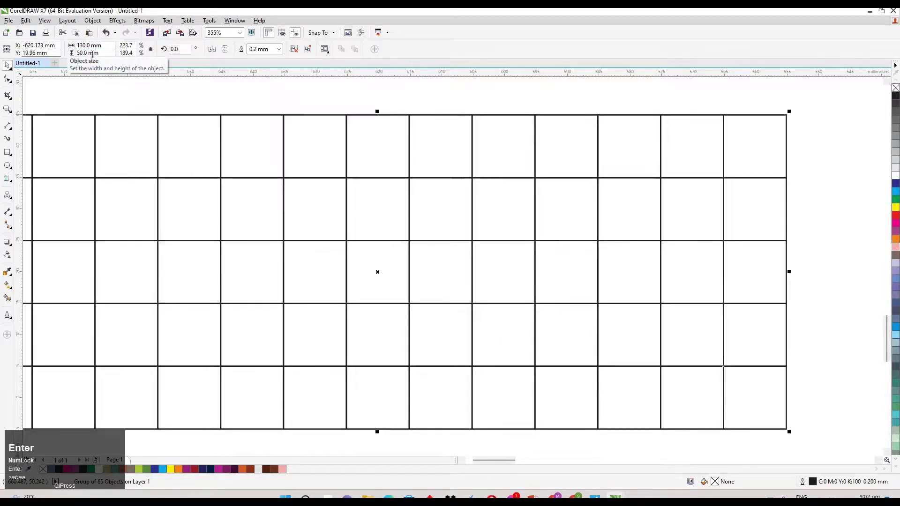
pyautogui.press('F3')
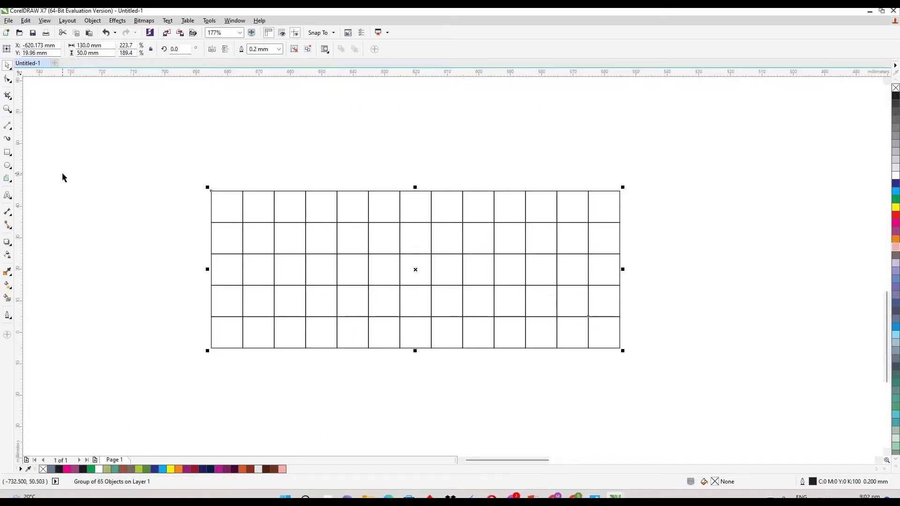
# Draw a circle about 35 mm in diameter in the empty space beside the grid's first column.
pyautogui.press('m')
pyautogui.click(7, 166)
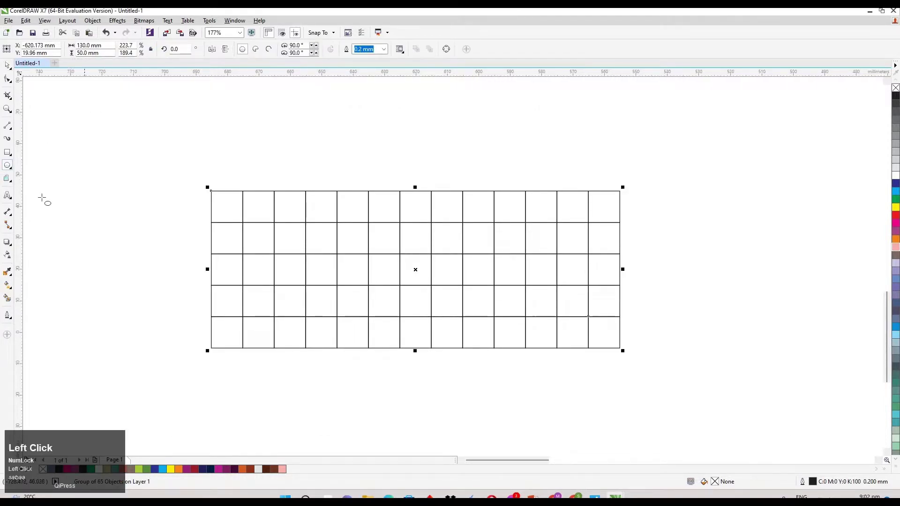
pyautogui.moveTo(41, 197); pyautogui.dragTo(152, 309)
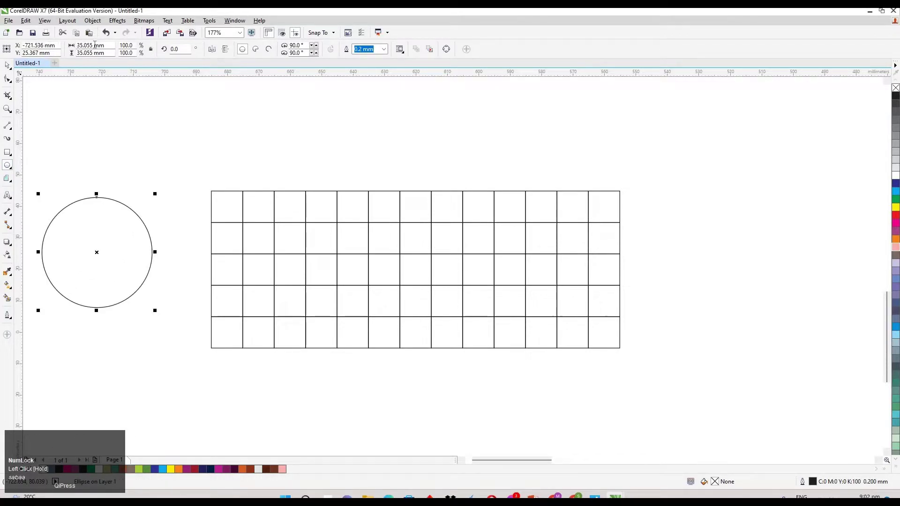
# Set the circle's width and height to 30 mm.
pyautogui.click(95, 45)
pyautogui.press('BackSpace')
pyautogui.press('BackSpace')
pyautogui.press('BackSpace')
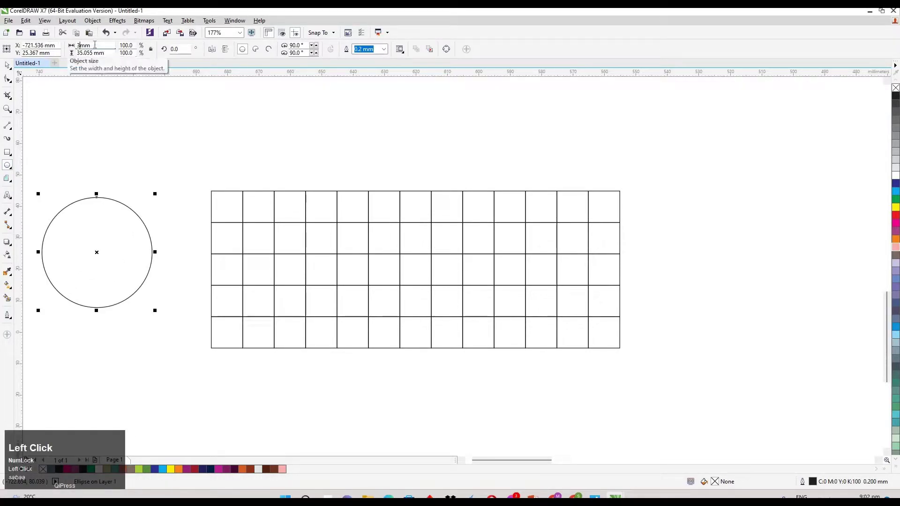
pyautogui.write('0')
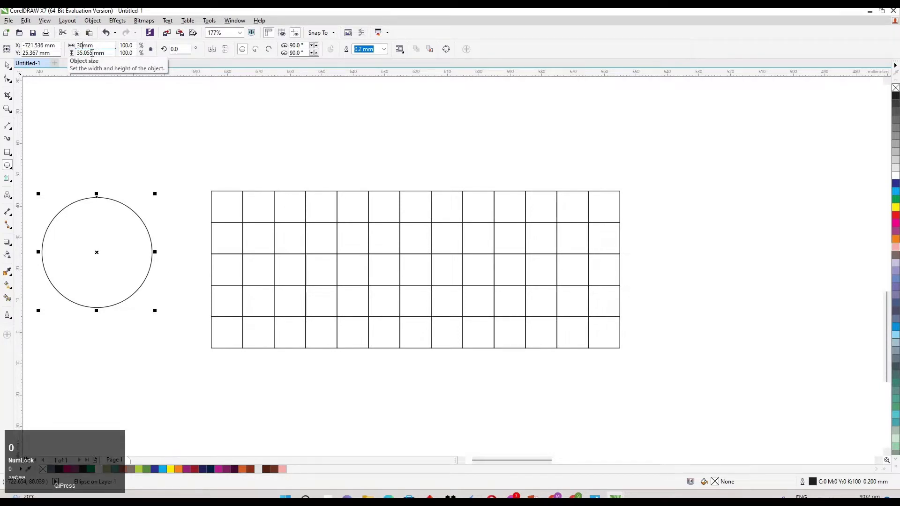
pyautogui.click(92, 53)
pyautogui.press('BackSpace')
pyautogui.press('BackSpace')
pyautogui.press('BackSpace')
pyautogui.press('BackSpace')
pyautogui.press('BackSpace')
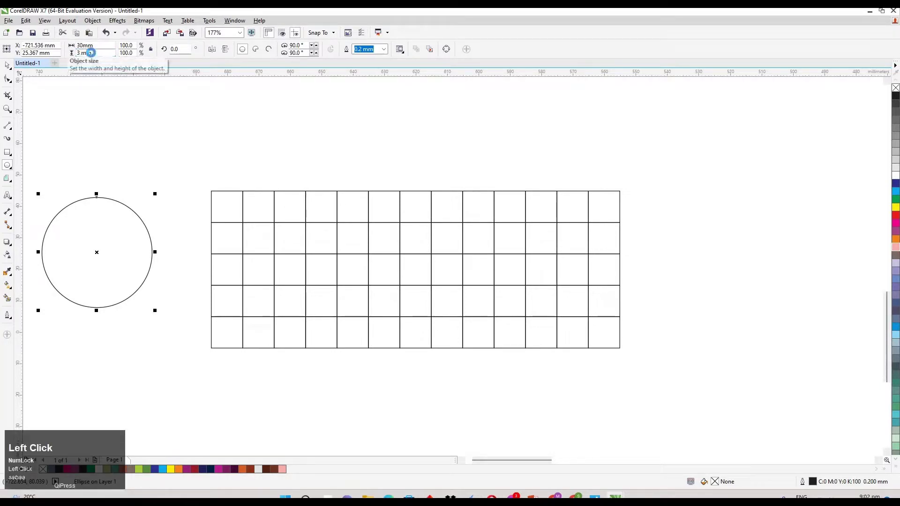
pyautogui.write('0')
pyautogui.press('Return')
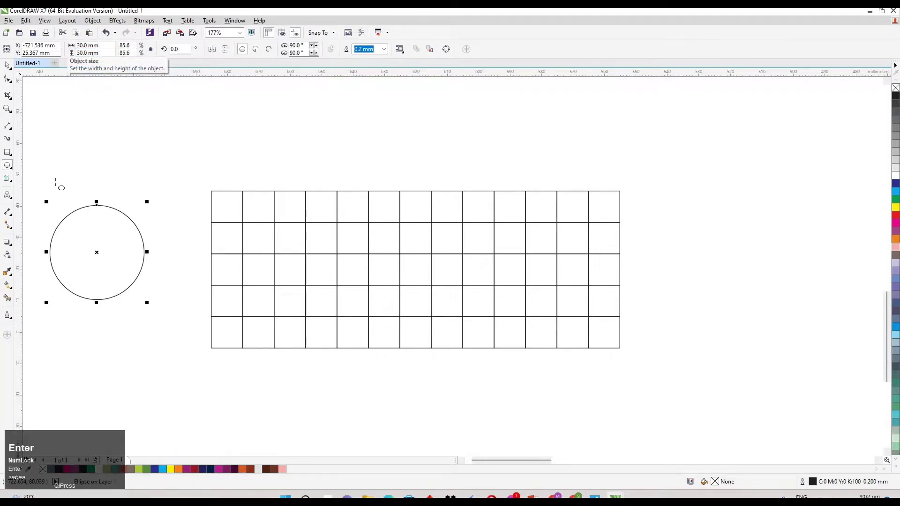
# Paste a copy of the 30 mm circle in place and set its width and height to 20 mm.
pyautogui.click(9, 65)
pyautogui.rightClick(79, 223)
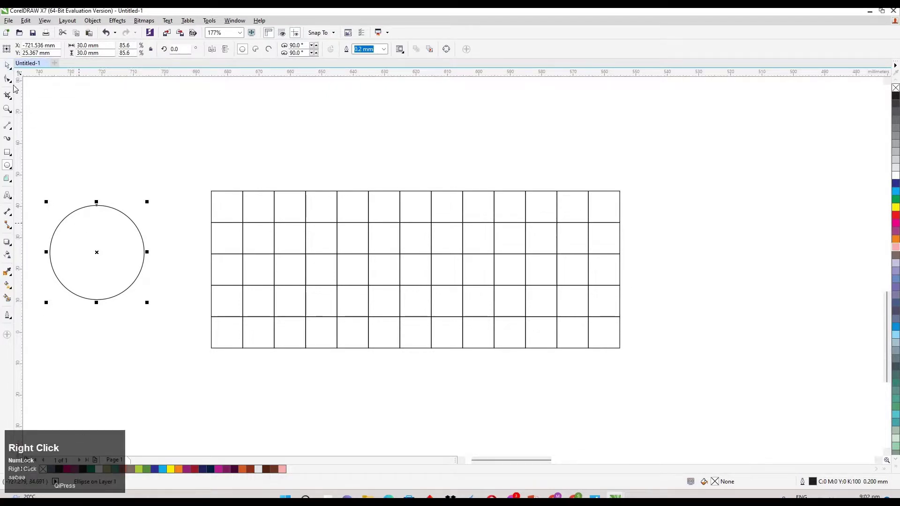
pyautogui.click(8, 67)
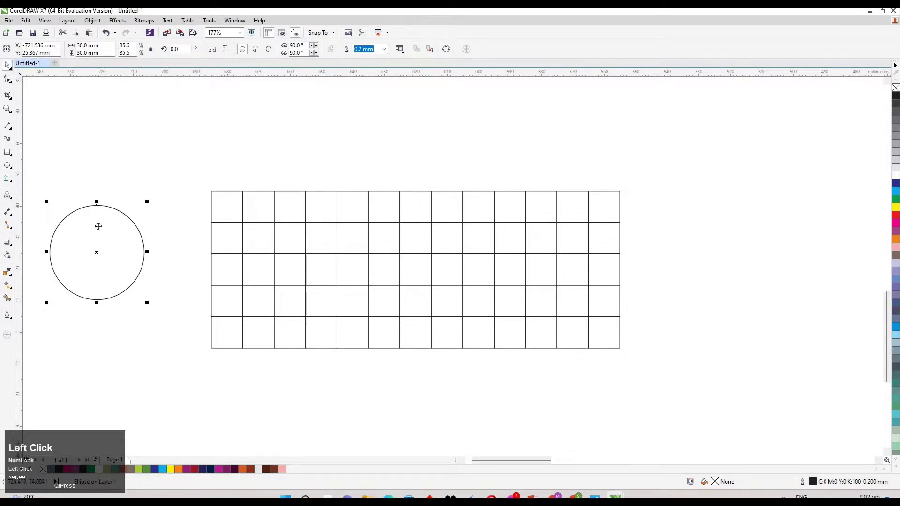
pyautogui.rightClick(98, 226)
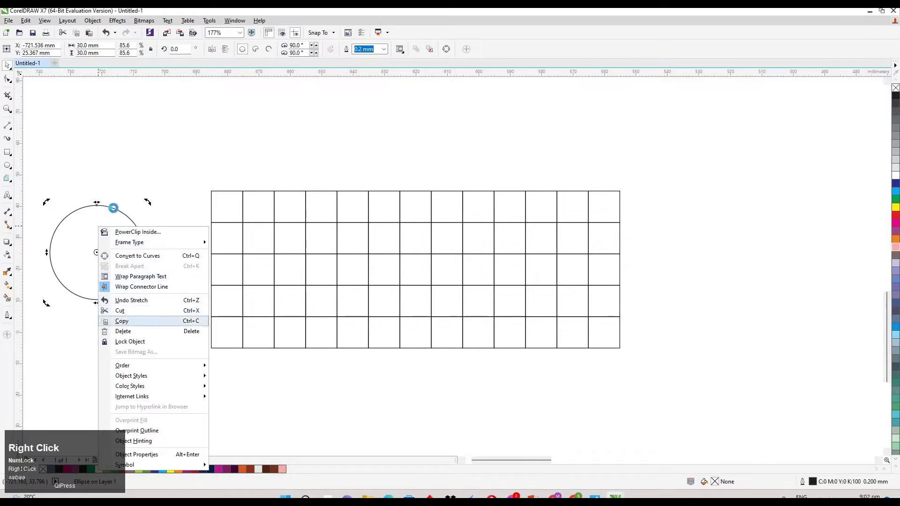
pyautogui.click(75, 243)
pyautogui.press('ctrl')
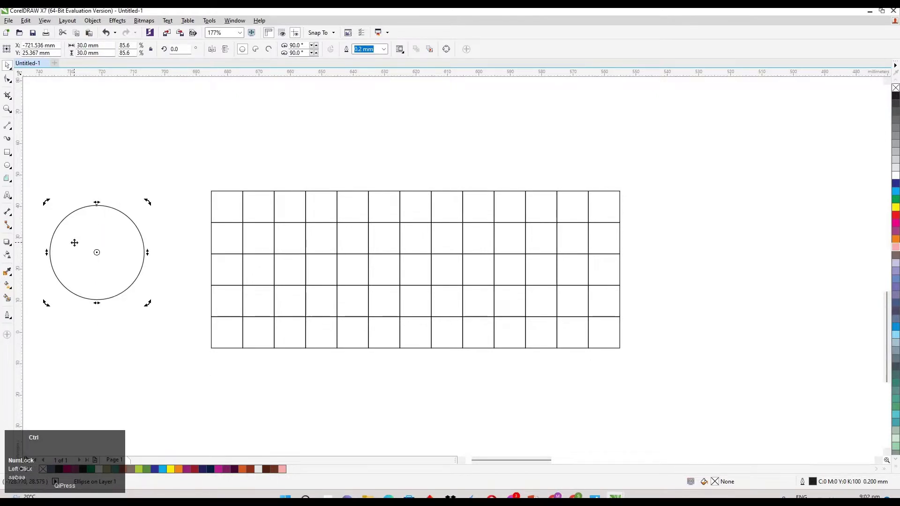
pyautogui.hotkey('ctrl', 'v')
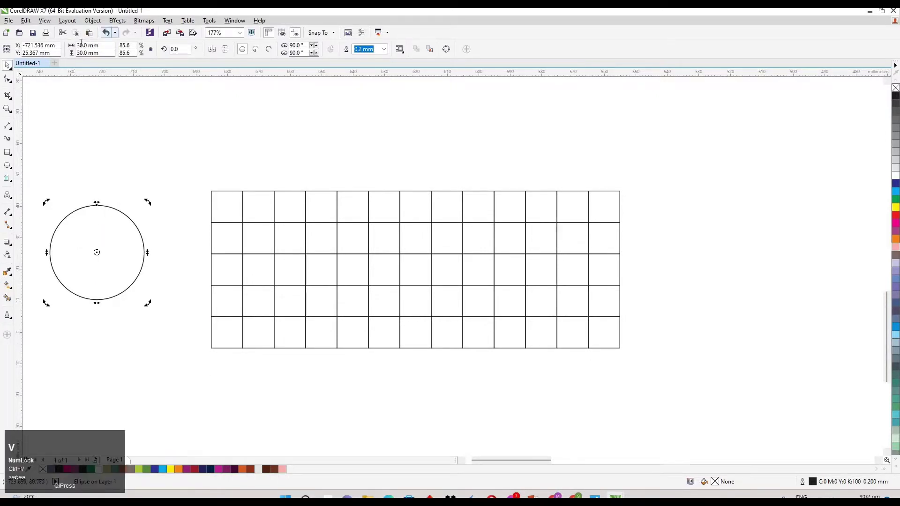
pyautogui.click(79, 45)
pyautogui.write('2')
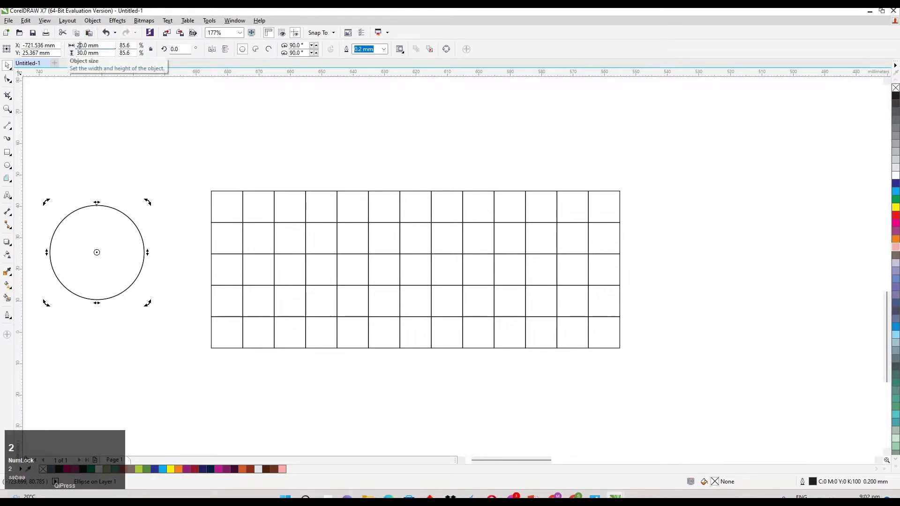
pyautogui.click(80, 53)
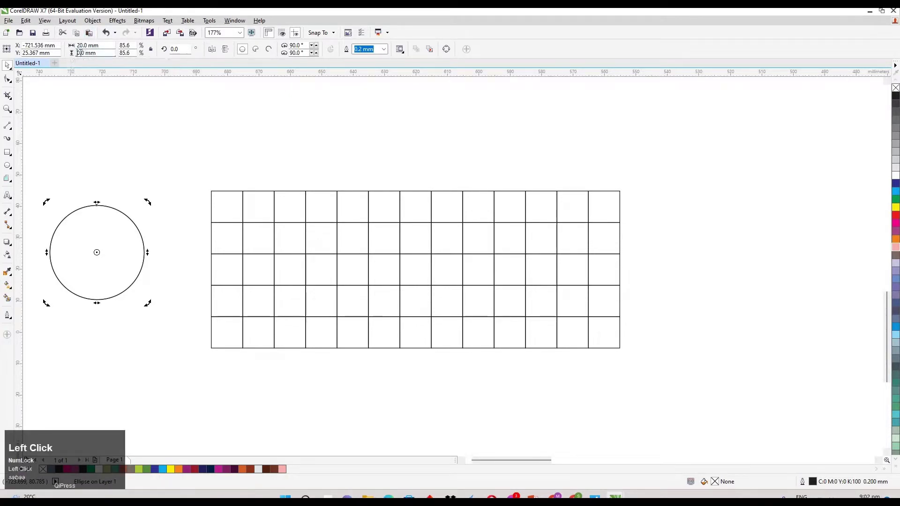
pyautogui.write('2')
pyautogui.press('Return')
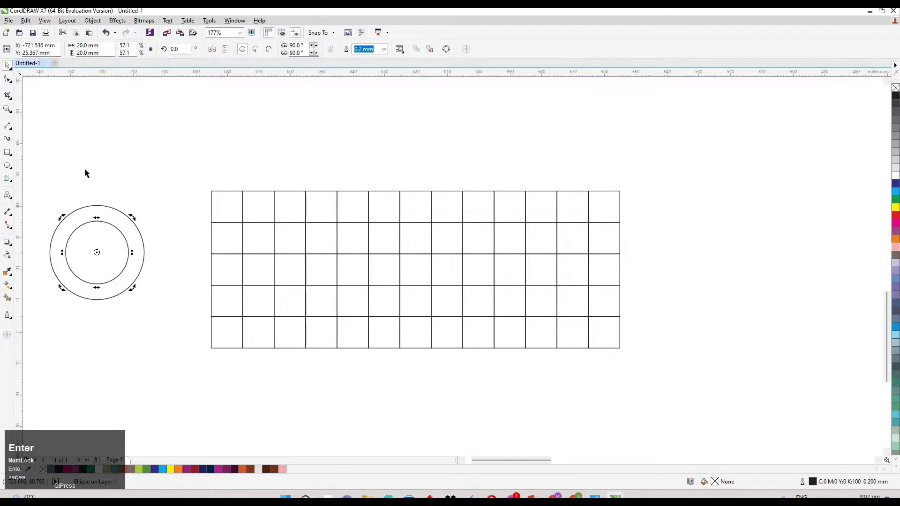
# Paste a copy of the 20 mm circle in place and set its width and height to 10 mm.
pyautogui.rightClick(89, 232)
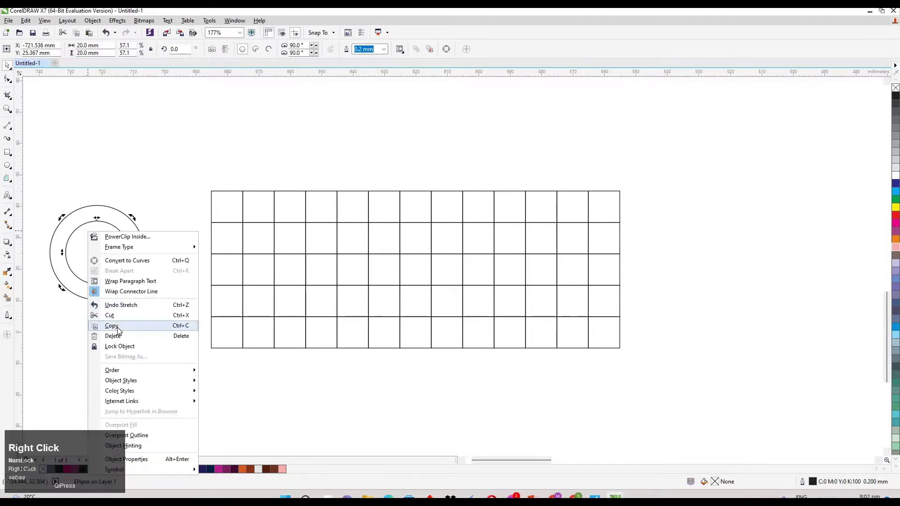
pyautogui.click(125, 235)
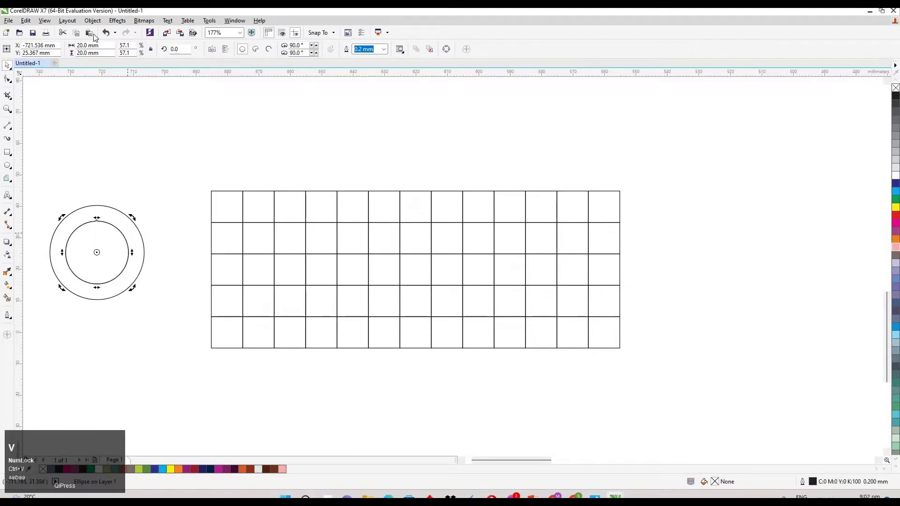
pyautogui.click(79, 45)
pyautogui.write('1')
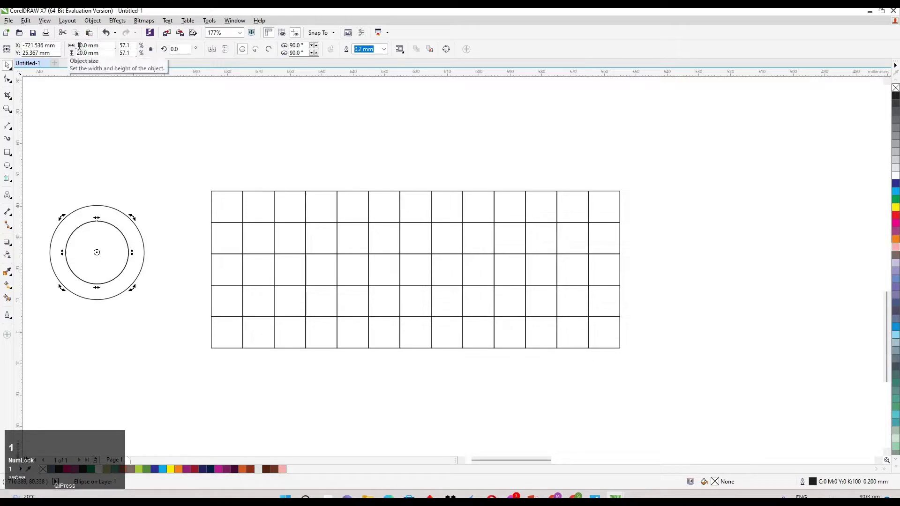
pyautogui.click(78, 52)
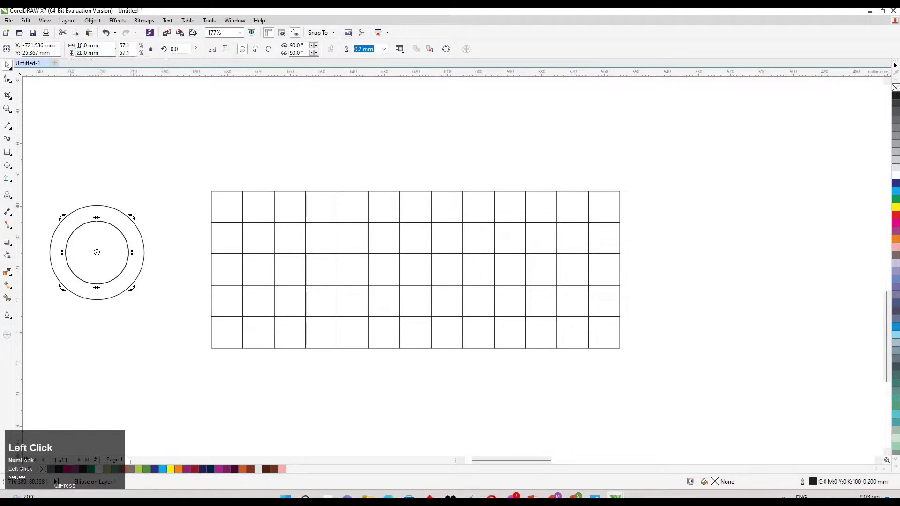
pyautogui.press('Delete')
pyautogui.write('1')
pyautogui.press('Return')
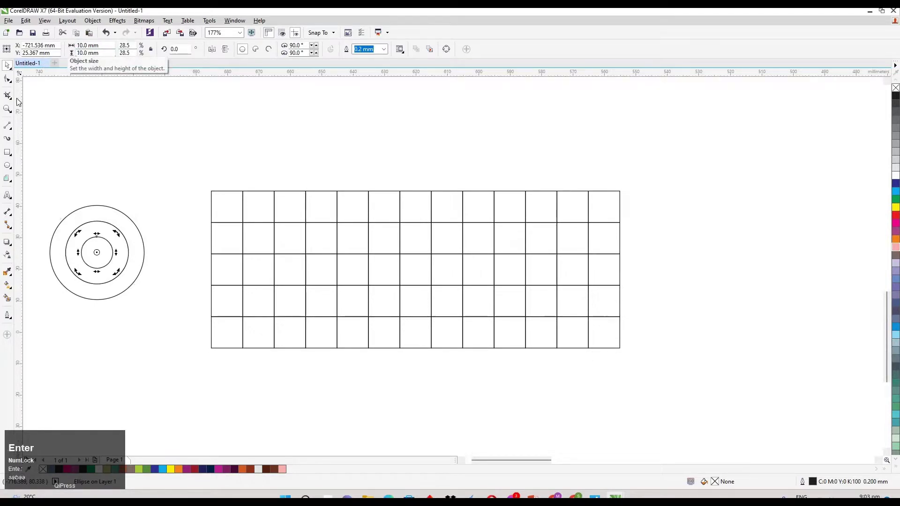
# Move the 20 mm circle out of the concentric set to the space above the grid's upper-left corner.
pyautogui.click(102, 144)
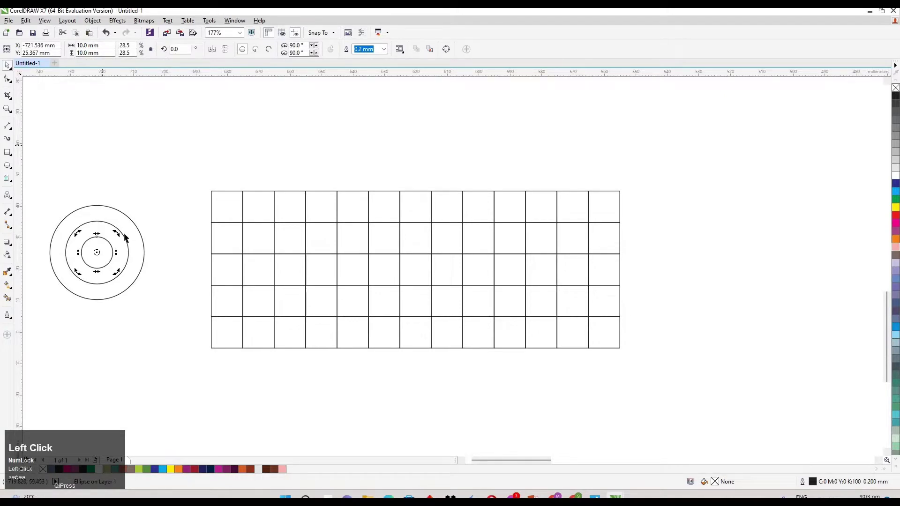
pyautogui.moveTo(124, 236); pyautogui.dragTo(197, 138)
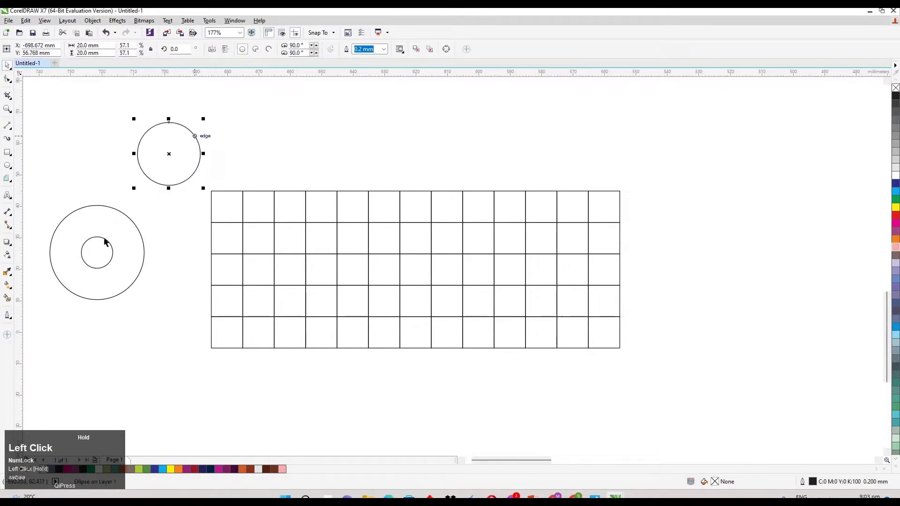
# Group the 10 mm and 30 mm circles and move the group beside the grid's lower-left corner.
pyautogui.click(114, 242)
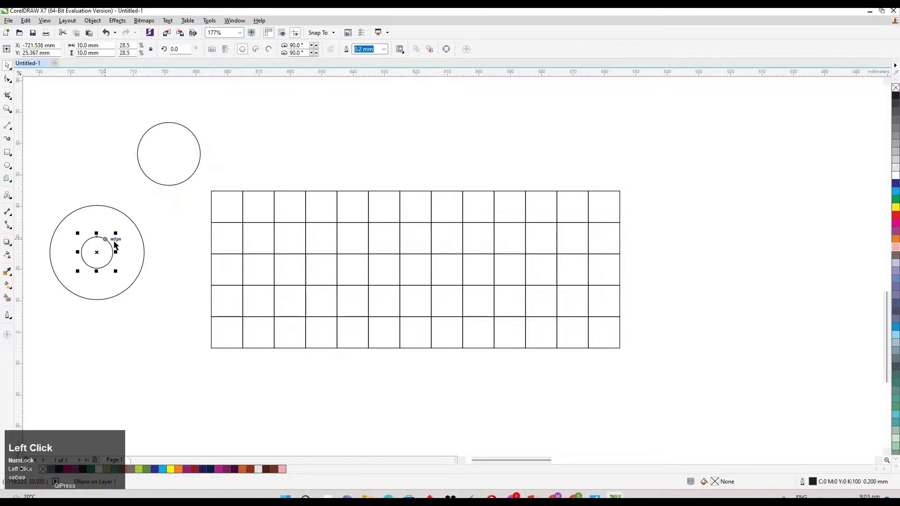
pyautogui.keyDown('shift'); pyautogui.click(143, 261); pyautogui.keyUp('shift')
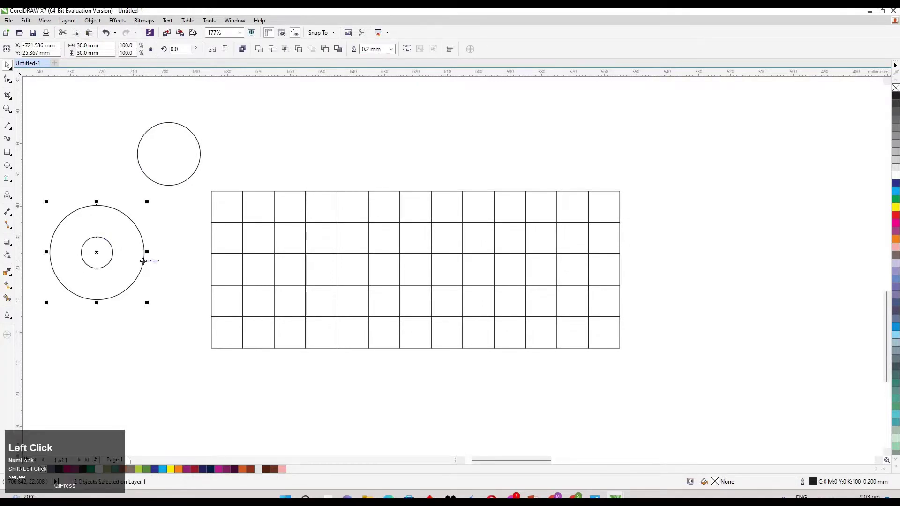
pyautogui.hotkey('ctrl', 'g')
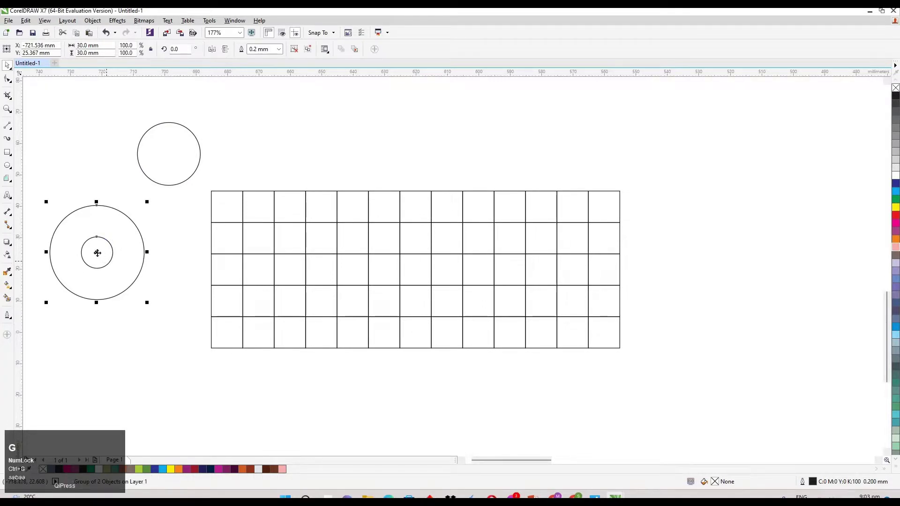
pyautogui.moveTo(96, 252); pyautogui.dragTo(259, 300)
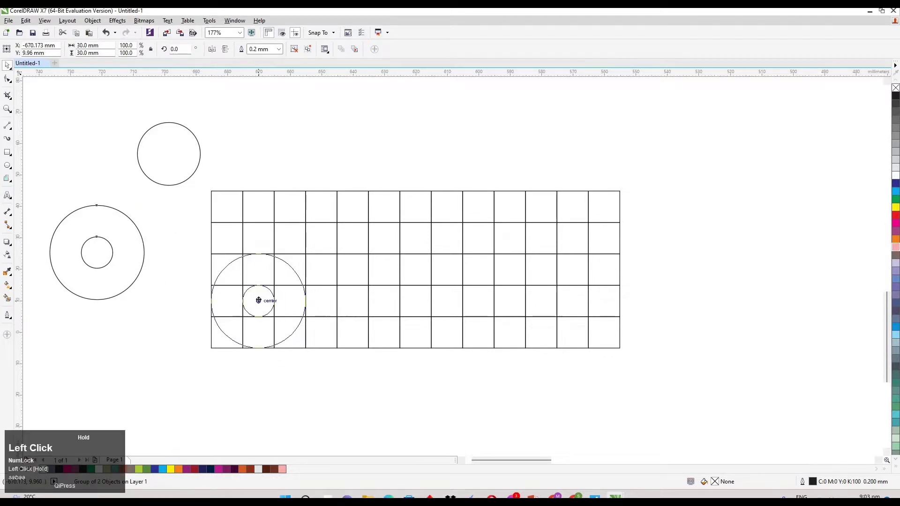
pyautogui.moveTo(144, 322); pyautogui.dragTo(141, 324)
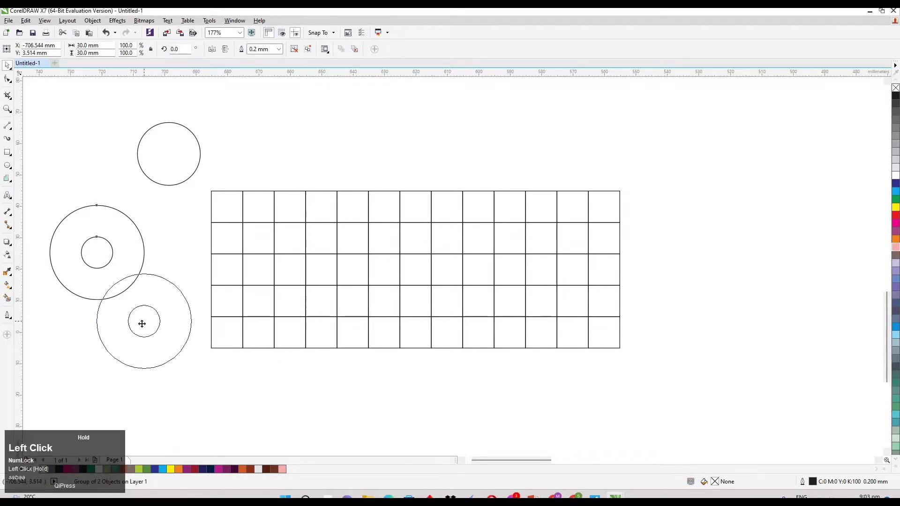
# Ungroup the grid into separate squares.
pyautogui.click(280, 210)
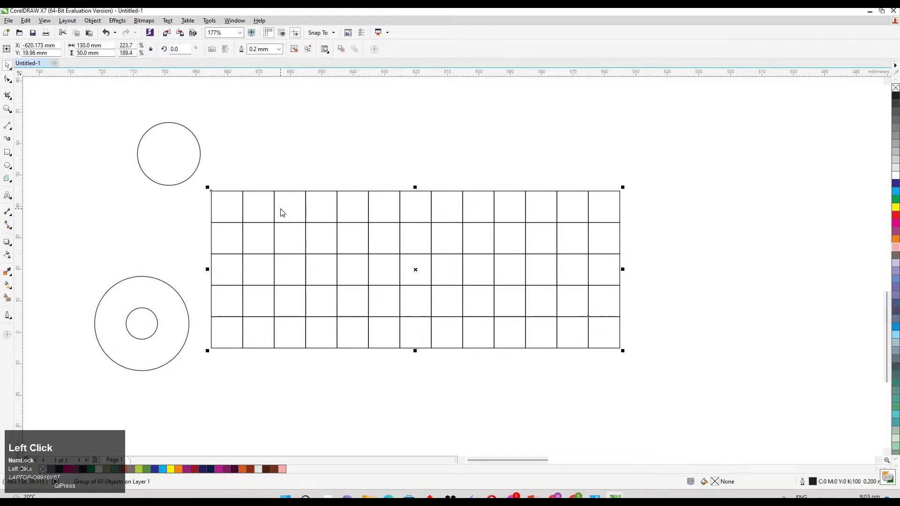
pyautogui.rightClick(281, 210)
pyautogui.click(323, 259)
pyautogui.click(485, 135)
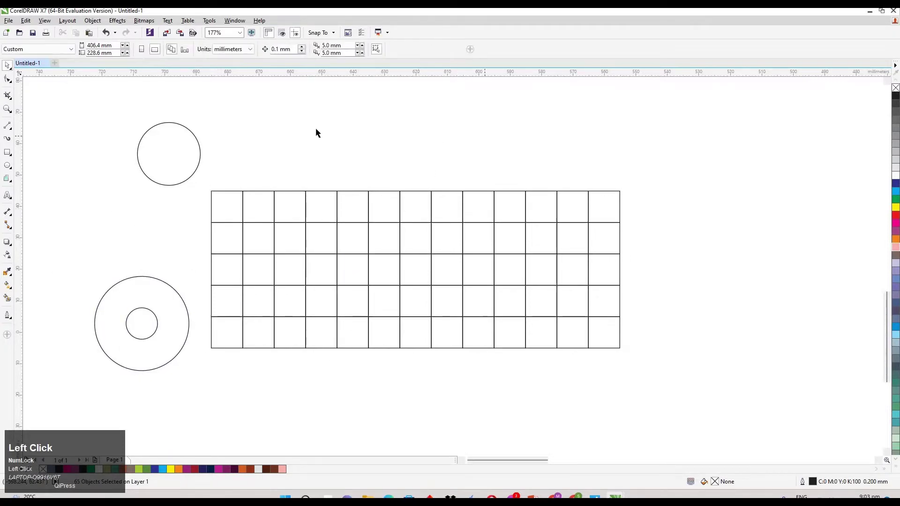
# Fully round the corners of the third square in the grid's top row with the Shape tool, making it a circle.
pyautogui.click(297, 206)
pyautogui.click(8, 79)
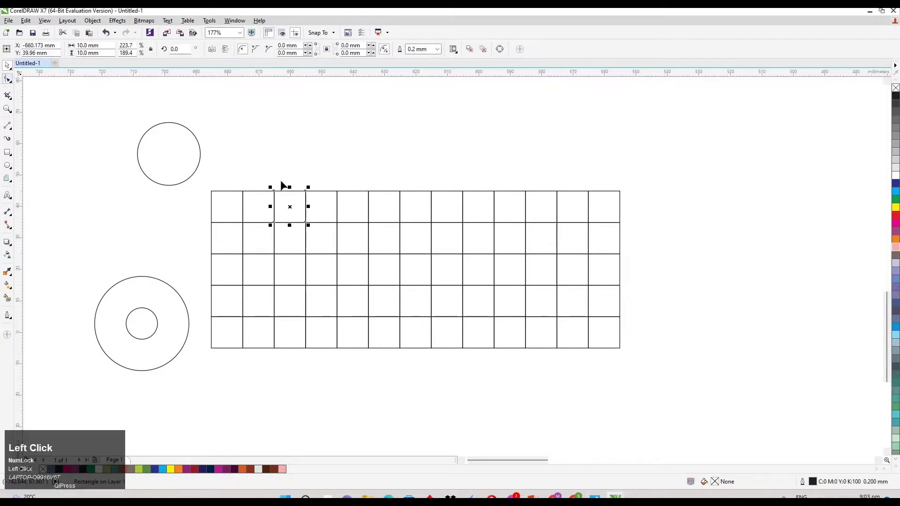
pyautogui.moveTo(305, 221); pyautogui.dragTo(590, 288)
# Fully round the corners of the last square in the grid's fourth row with the Shape tool, making it a circle.
pyautogui.click(589, 288)
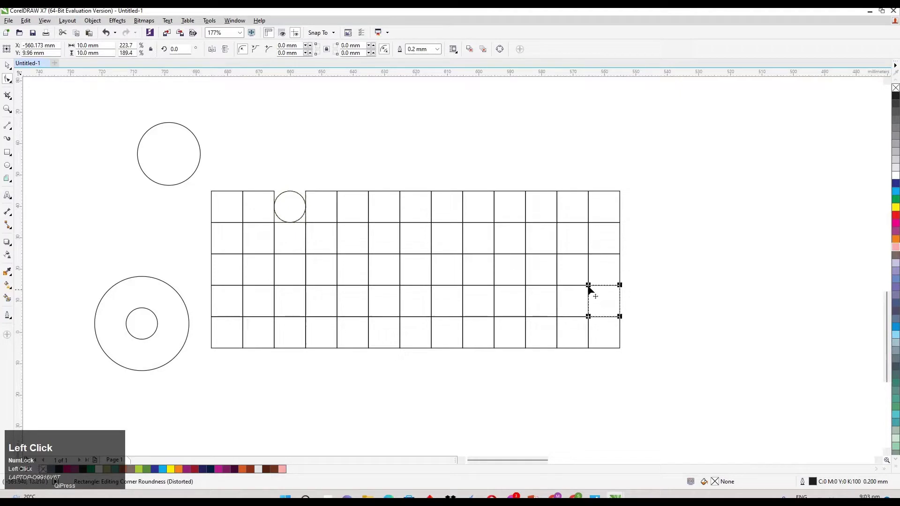
pyautogui.moveTo(620, 317); pyautogui.dragTo(430, 239)
# Centre the 10 and 30 mm circle group on the grid's lower-left 3 by 3 squares and place the 20 mm circle below the top-row circle.
pyautogui.click(141, 324)
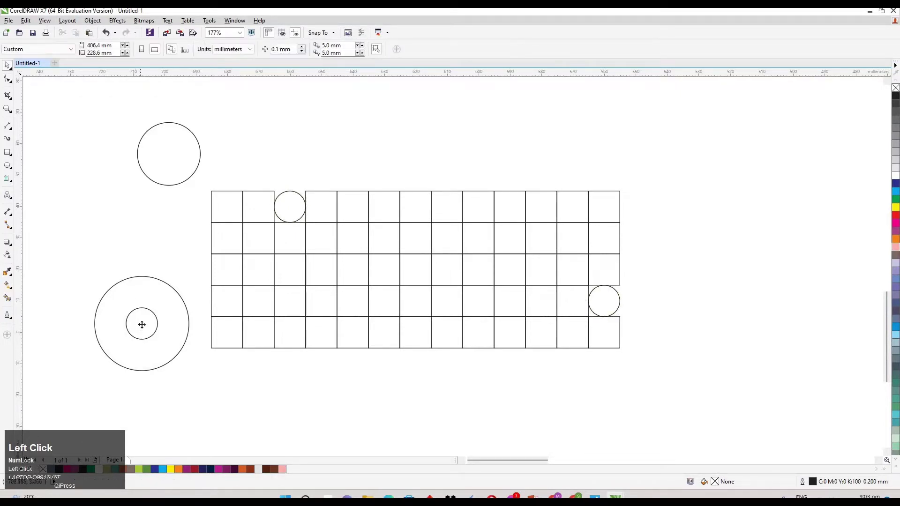
pyautogui.moveTo(141, 323); pyautogui.dragTo(258, 301)
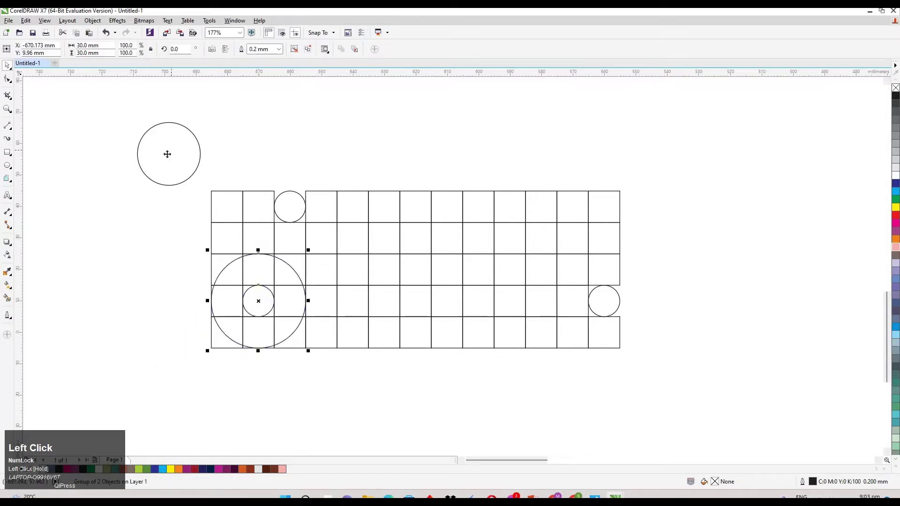
pyautogui.click(168, 154)
pyautogui.moveTo(169, 154); pyautogui.dragTo(305, 253)
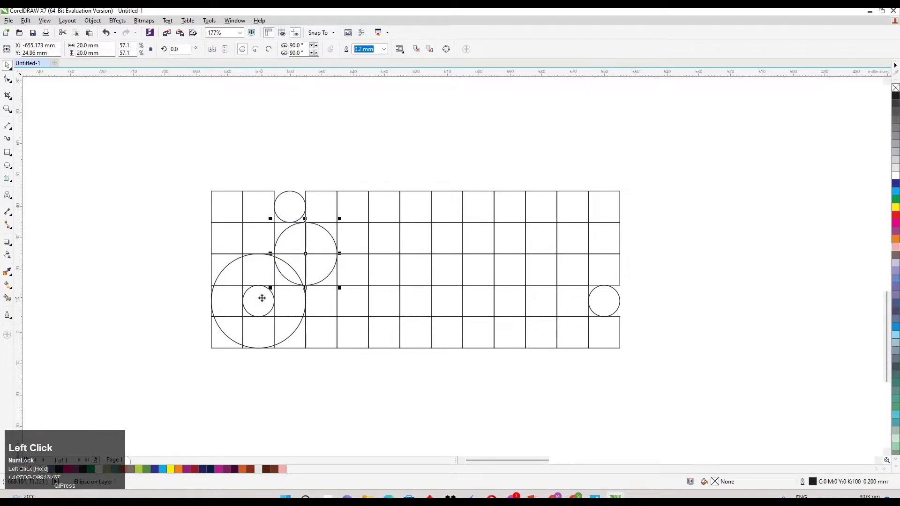
# Duplicate the 10 and 30 mm circle group and place the copy over columns four to six in rows two to four.
pyautogui.click(261, 300)
pyautogui.hotkey('ctrl', 'd')
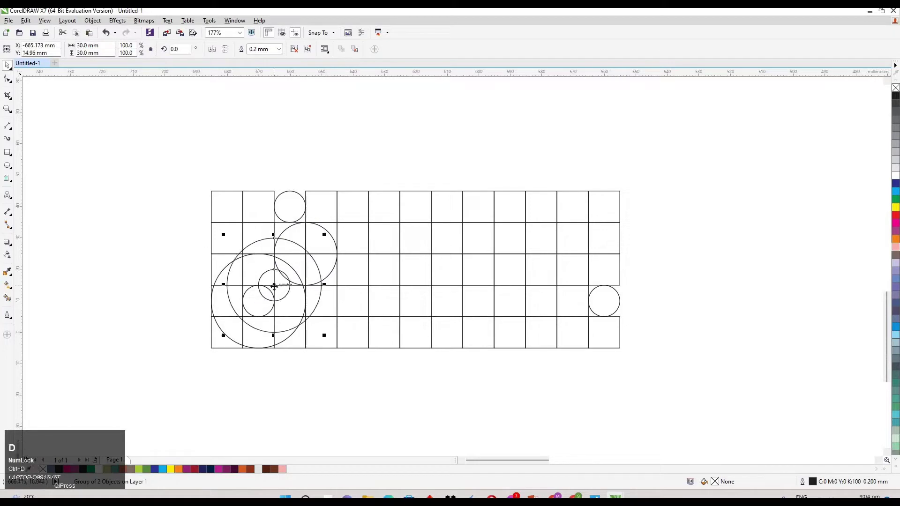
pyautogui.click(374, 277)
pyautogui.moveTo(374, 277)
pyautogui.mouseDown()
pyautogui.moveTo(362, 265)
pyautogui.moveTo(369, 270)
pyautogui.mouseUp()
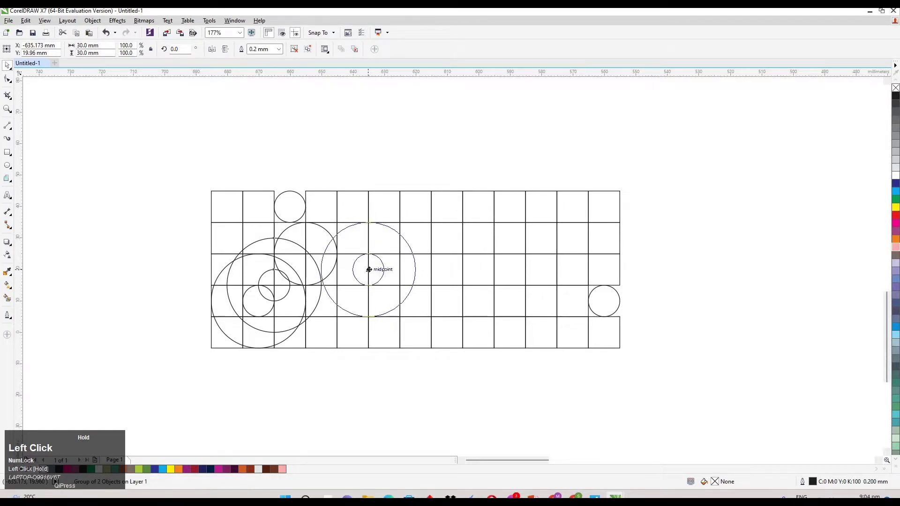
pyautogui.moveTo(369, 270); pyautogui.dragTo(354, 269)
# Duplicate the circle group three more times along the middle row at 20 mm spacing, making four overlapping rings.
pyautogui.hotkey('ctrl', 'd')
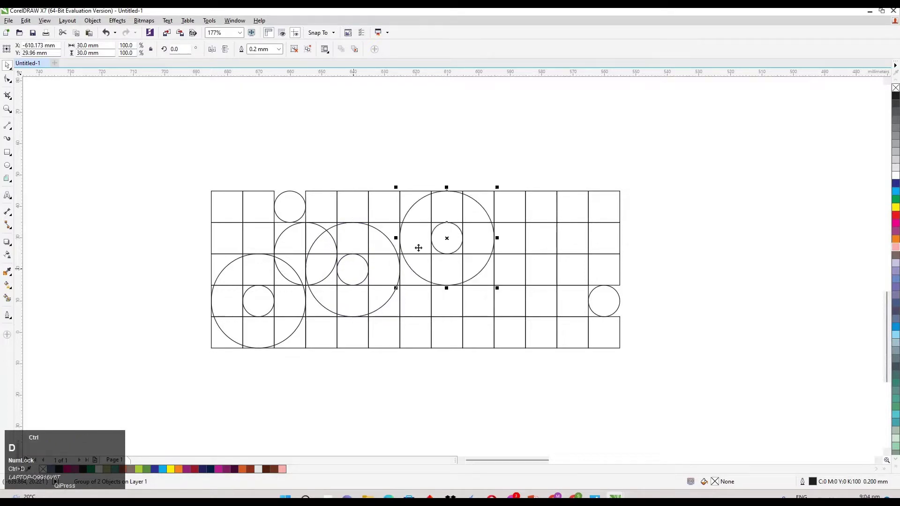
pyautogui.moveTo(447, 238); pyautogui.dragTo(416, 269)
pyautogui.hotkey('ctrl', 'd')
pyautogui.hotkey('ctrl', 'd')
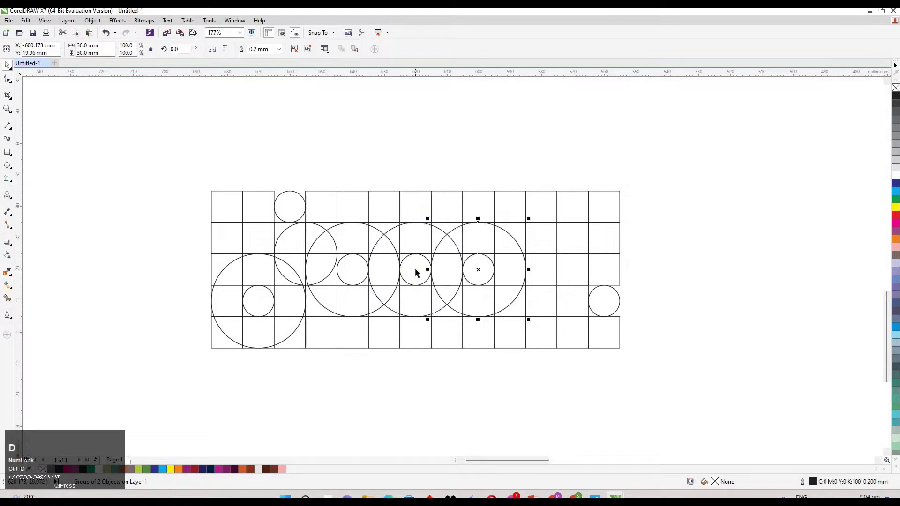
pyautogui.click(250, 313)
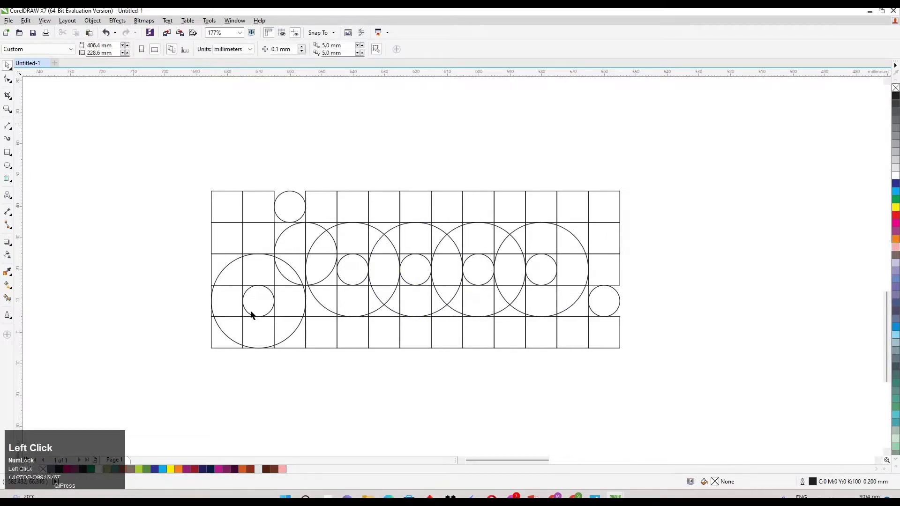
# Smart-fill the left side and lower part of the lower-left 30 mm ring in blue-grey C40 M20 Y0 K40 with a 0.2 mm outline.
pyautogui.press('F4')
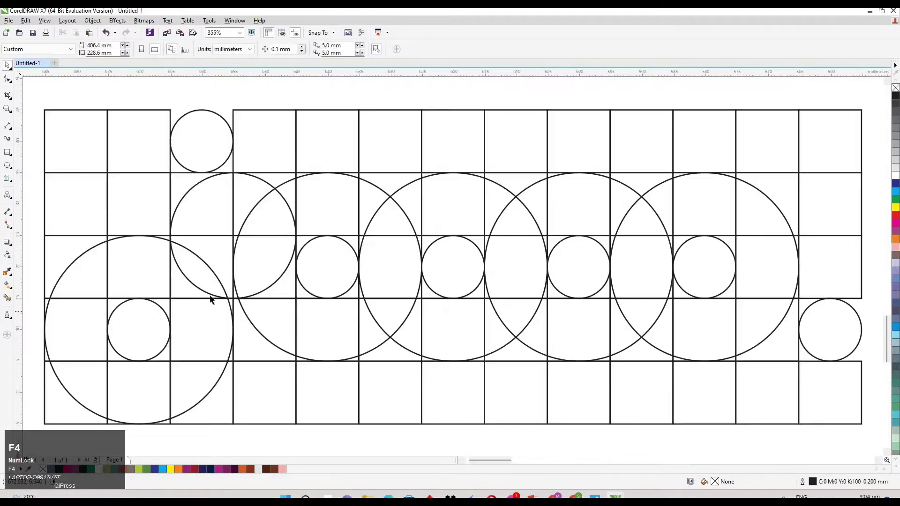
pyautogui.click(8, 299)
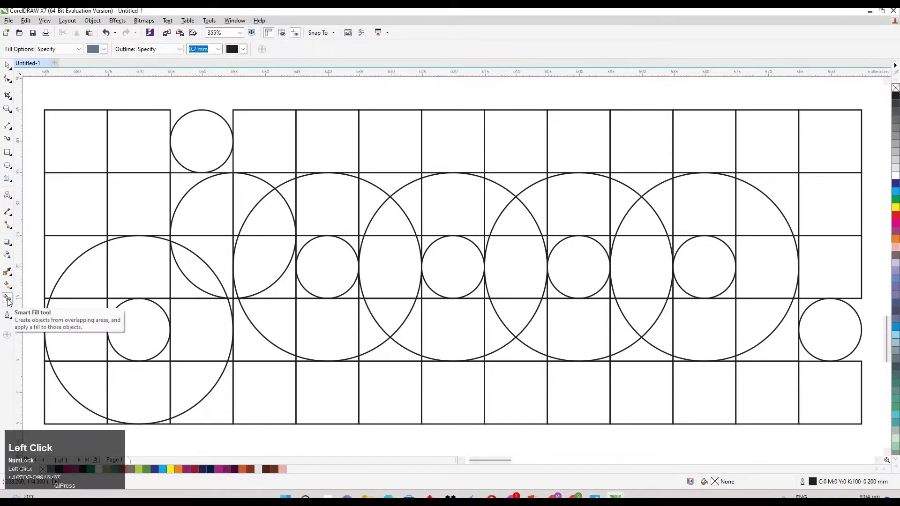
pyautogui.click(80, 370)
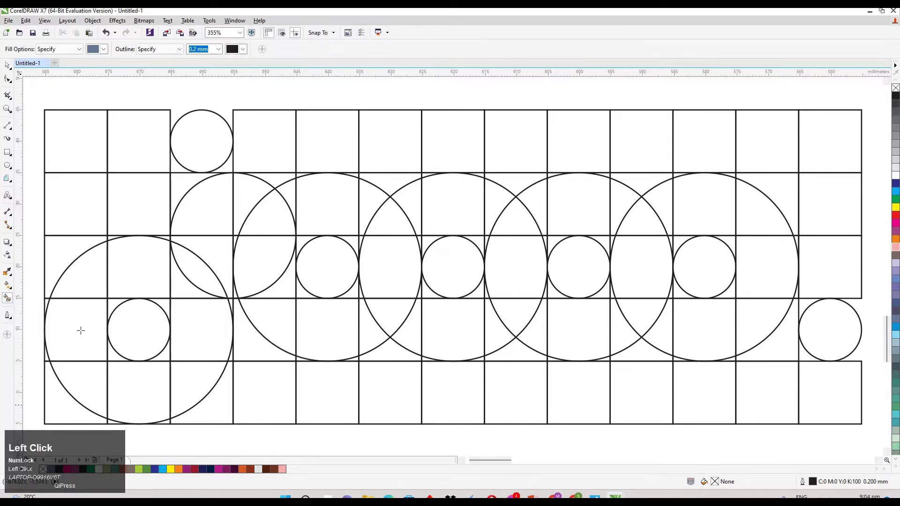
pyautogui.click(60, 311)
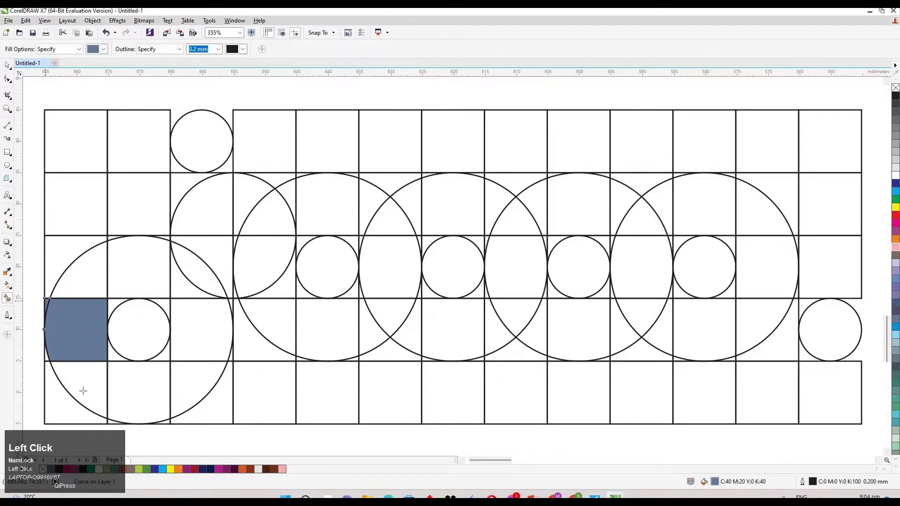
pyautogui.click(196, 382)
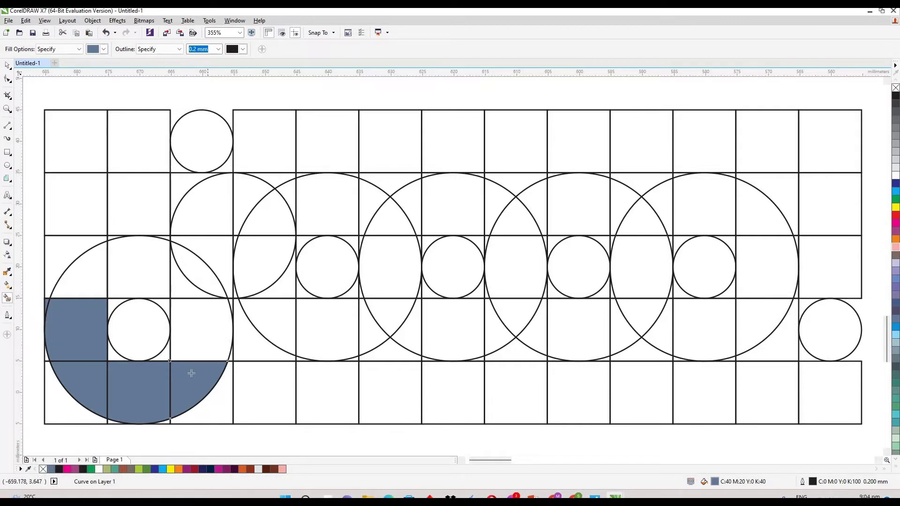
pyautogui.click(161, 354)
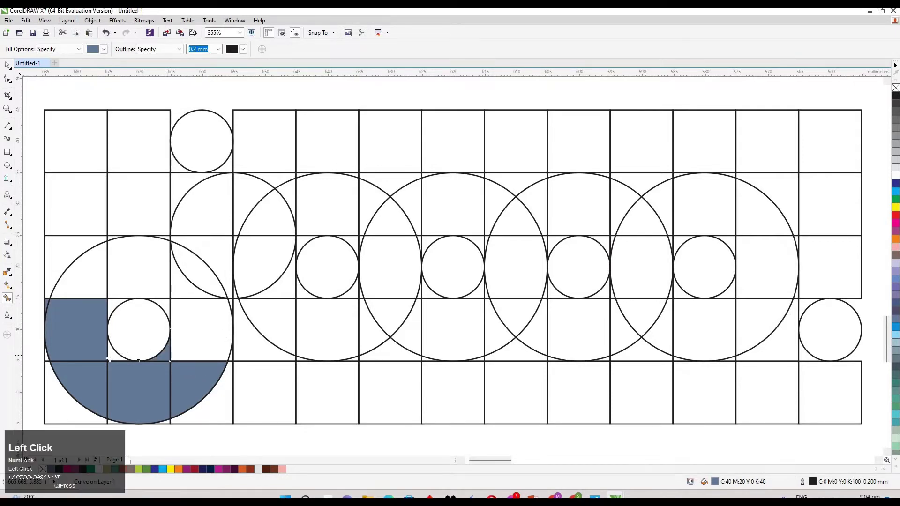
# Smart-fill the lower-left ring's right side, the stem up through the 20 mm circle's left half, and the top-row circle.
pyautogui.click(204, 331)
pyautogui.click(184, 286)
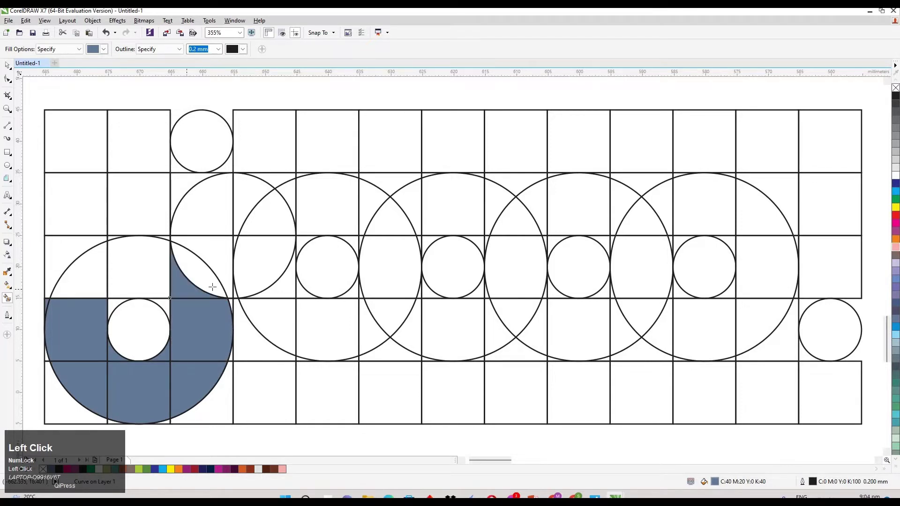
pyautogui.click(214, 263)
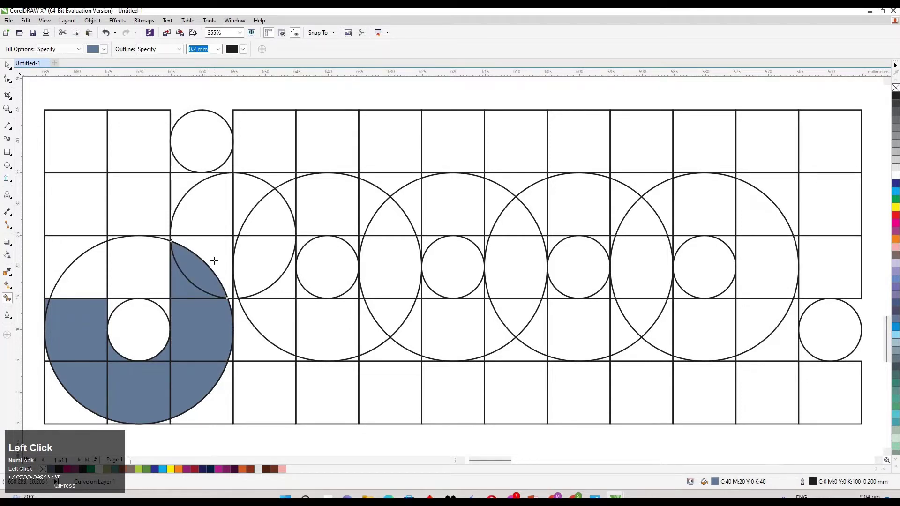
pyautogui.click(213, 211)
pyautogui.click(201, 141)
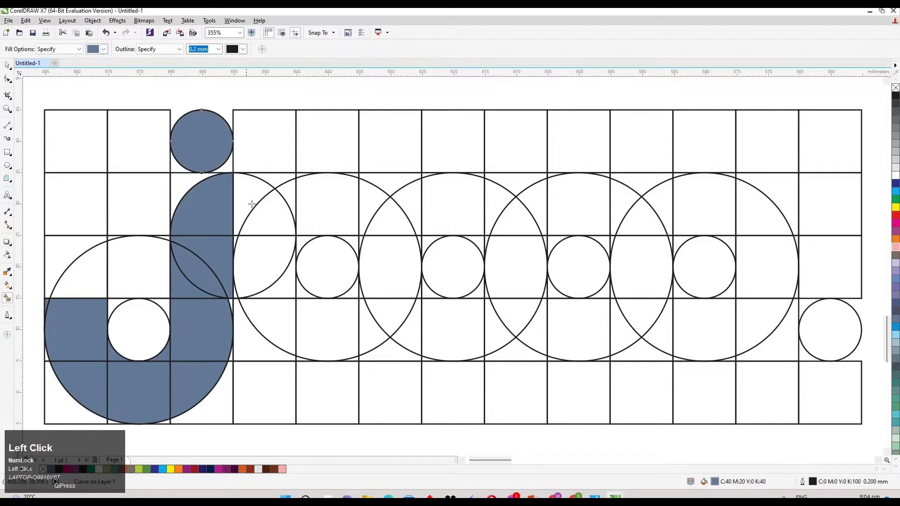
# Smart-fill the right half of the 20 mm circle and the small gap where it meets the lower-left ring.
pyautogui.click(251, 204)
pyautogui.click(276, 220)
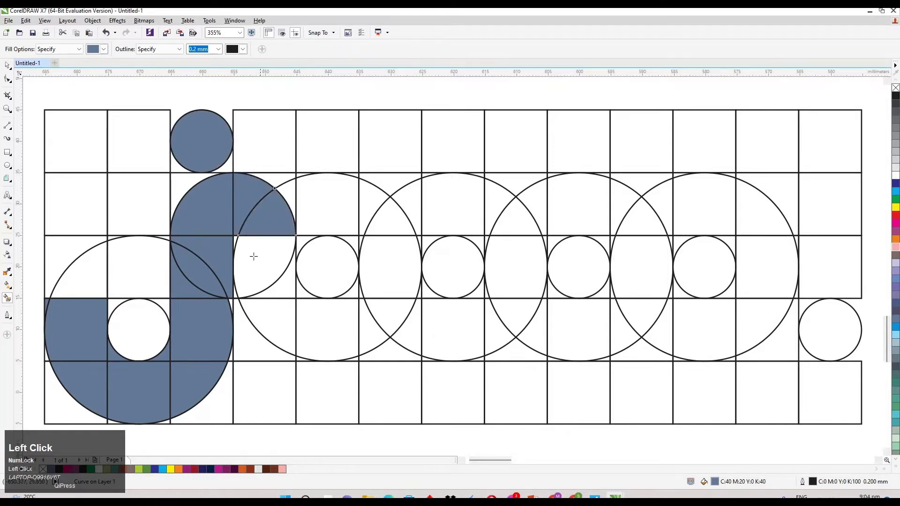
pyautogui.click(236, 239)
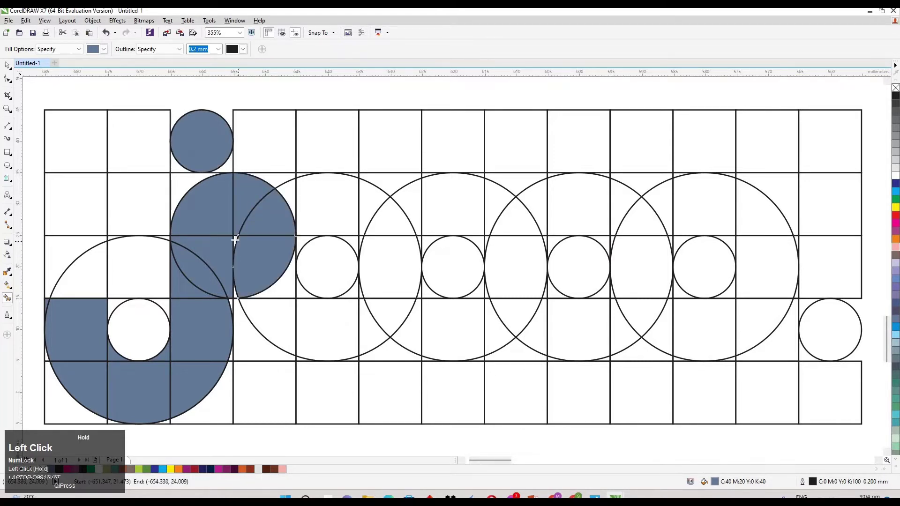
pyautogui.click(232, 302)
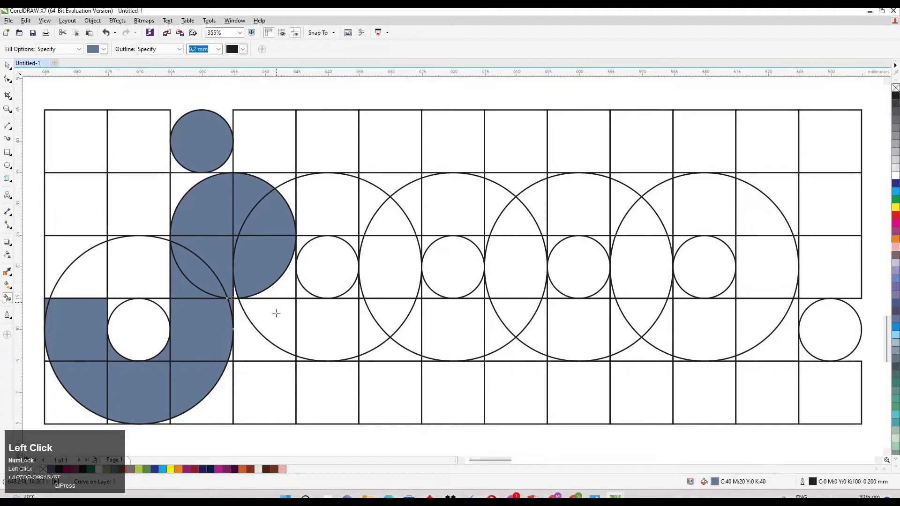
# Smart-fill the lower half of the first middle-row ring and its overlap with the second ring, leaving the 10 mm circle empty.
pyautogui.click(276, 313)
pyautogui.click(323, 337)
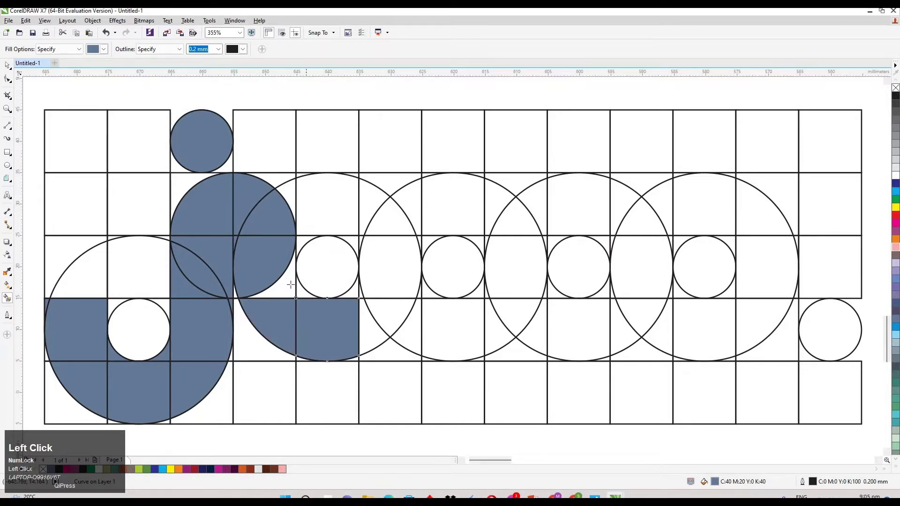
pyautogui.click(288, 284)
pyautogui.click(371, 341)
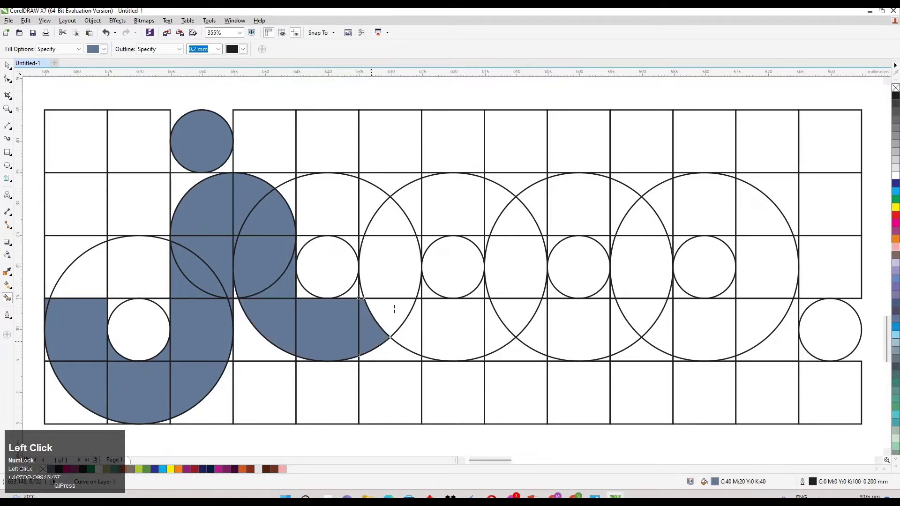
pyautogui.click(394, 310)
pyautogui.click(392, 272)
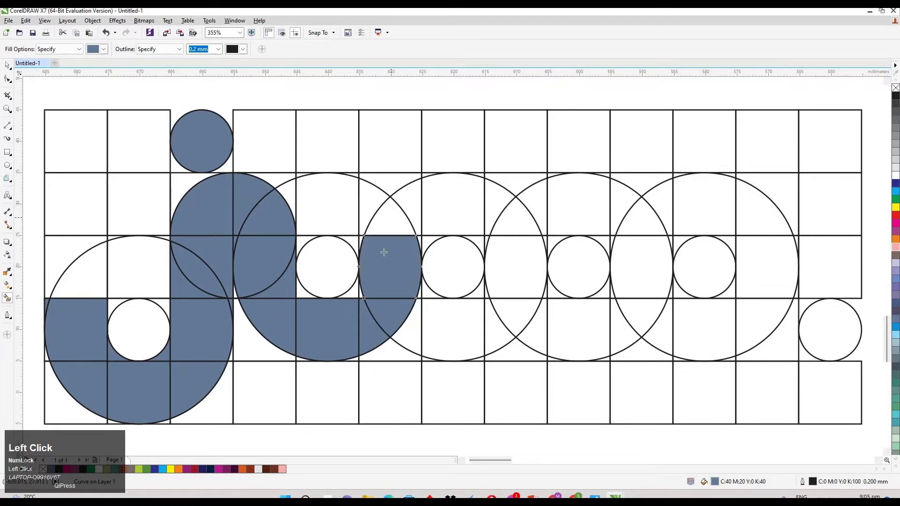
pyautogui.click(354, 293)
# Smart-fill the second ring's upper arch, including the corner slivers around the top of its 10 mm circle.
pyautogui.click(408, 202)
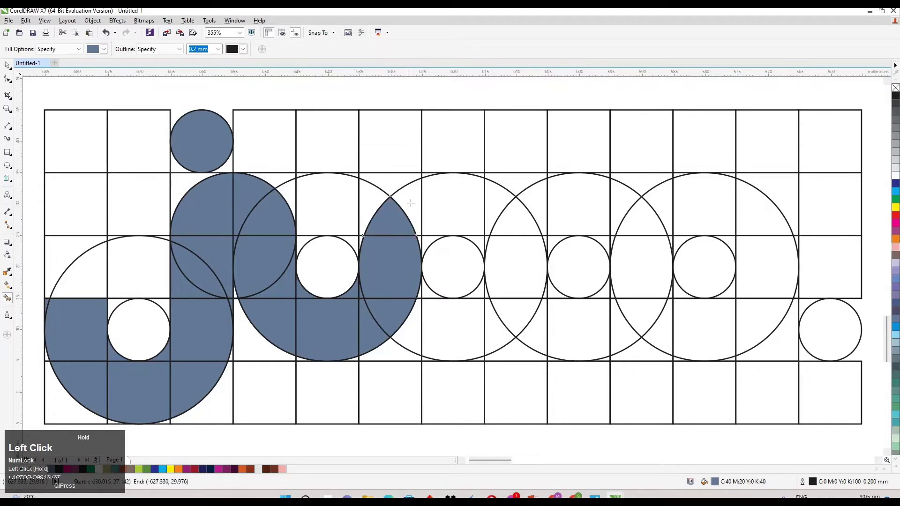
pyautogui.click(445, 199)
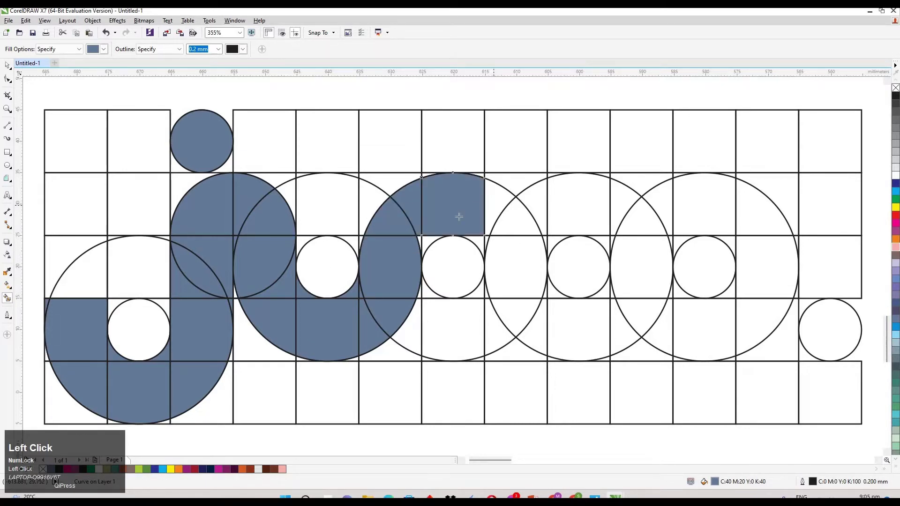
pyautogui.click(422, 240)
pyautogui.hotkey('ctrl', 'z')
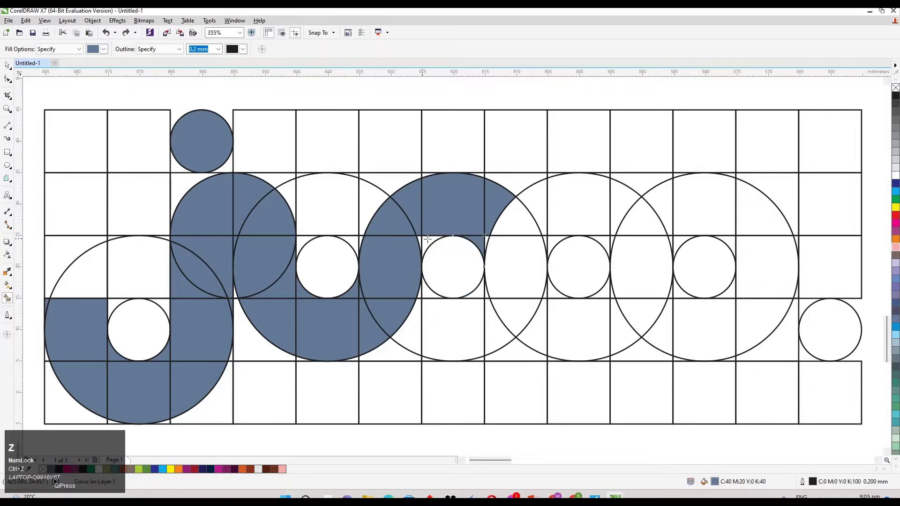
pyautogui.click(419, 238)
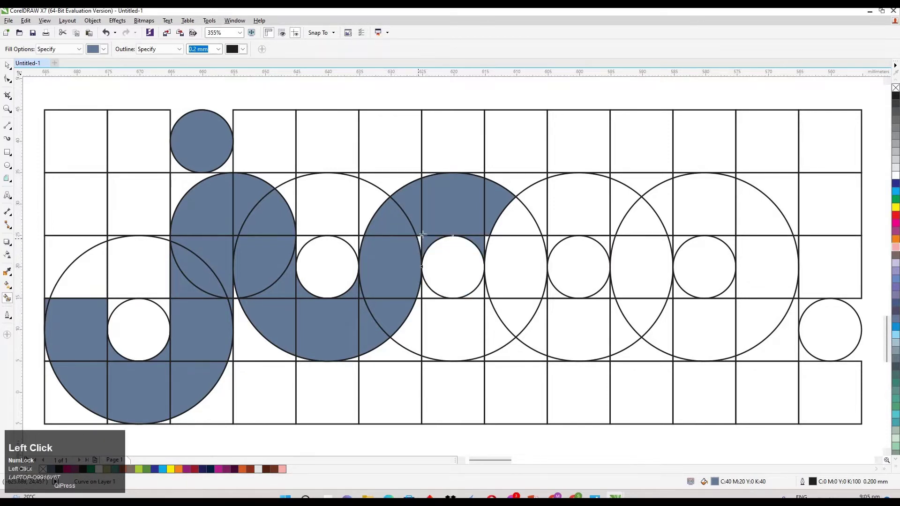
pyautogui.click(423, 234)
pyautogui.click(488, 237)
pyautogui.click(488, 294)
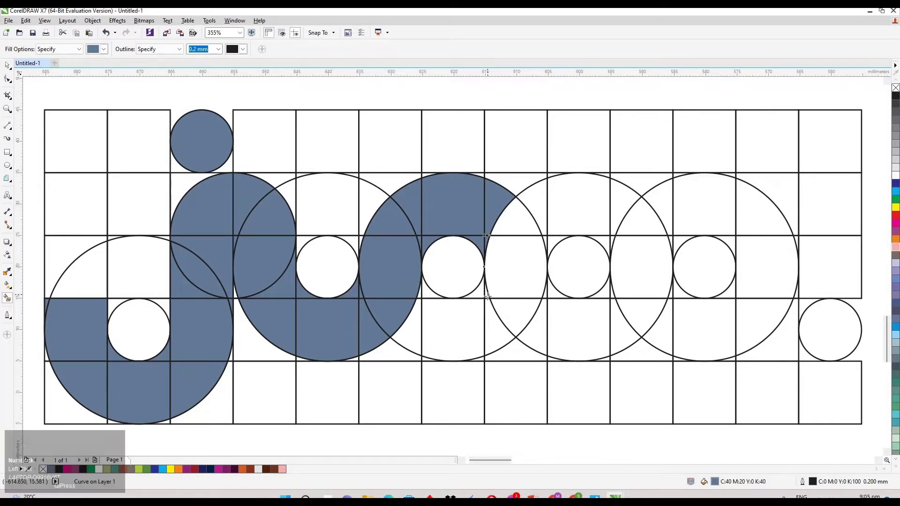
# Smart-fill the overlap of the second and third rings and the third ring's upper-left and top areas.
pyautogui.click(513, 240)
pyautogui.click(537, 202)
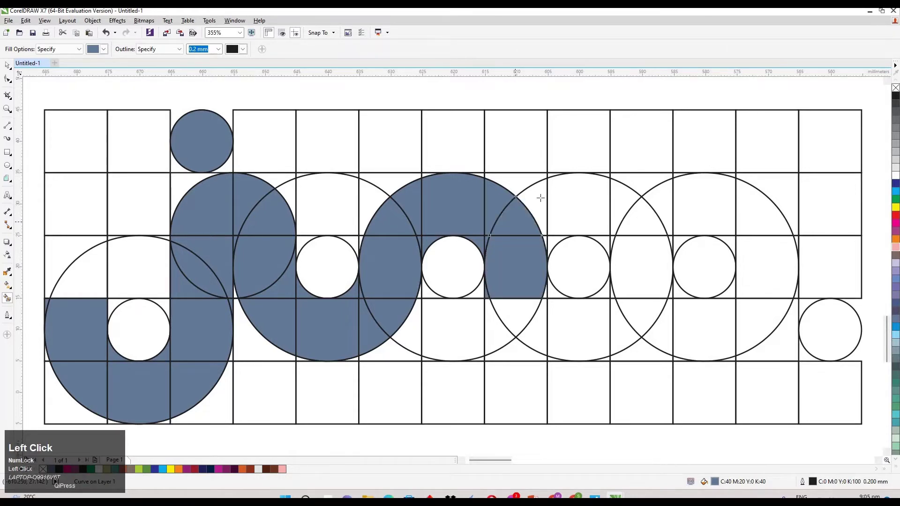
pyautogui.click(576, 194)
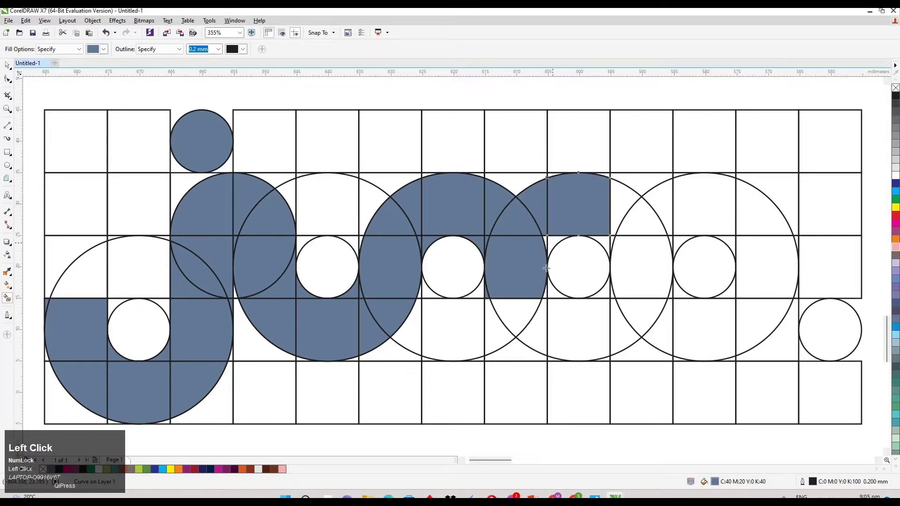
pyautogui.click(548, 263)
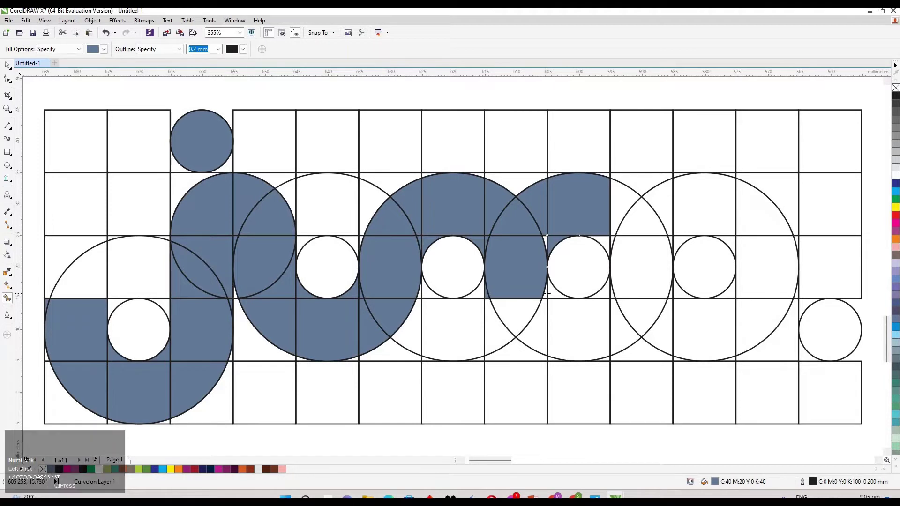
# Smart-fill the column between the second and third 10 mm circles down to the bottom of the fourth row, forming a straight stem.
pyautogui.click(546, 294)
pyautogui.click(542, 349)
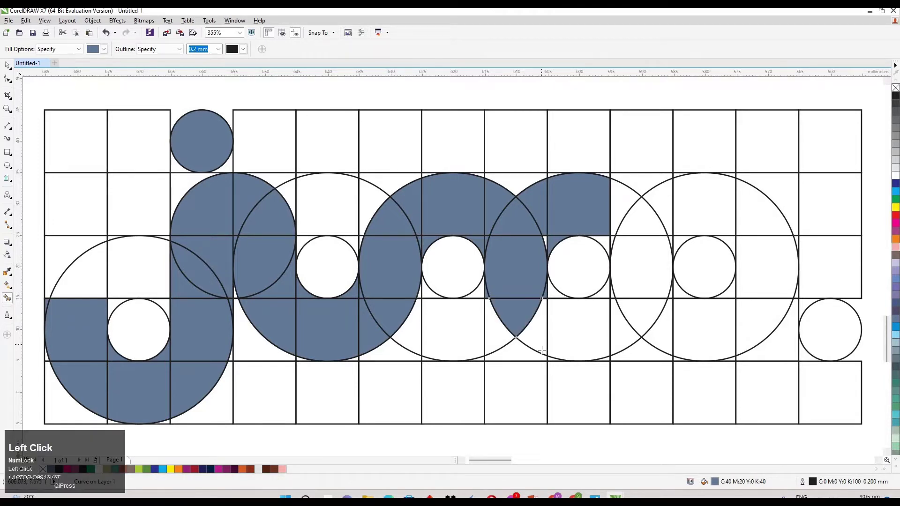
pyautogui.click(516, 357)
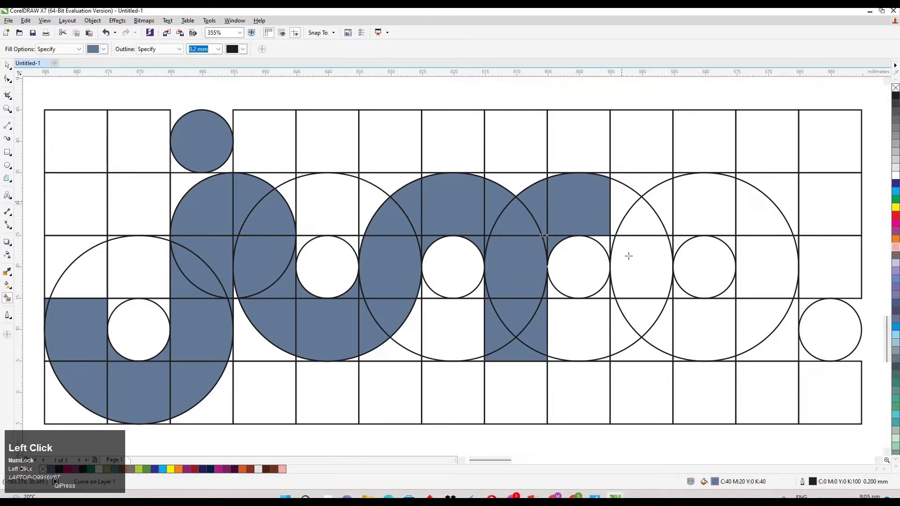
# Smart-fill the third ring's upper-right area, its middle-row overlap with the fourth ring, and the fourth ring's upper arch and right side.
pyautogui.click(643, 228)
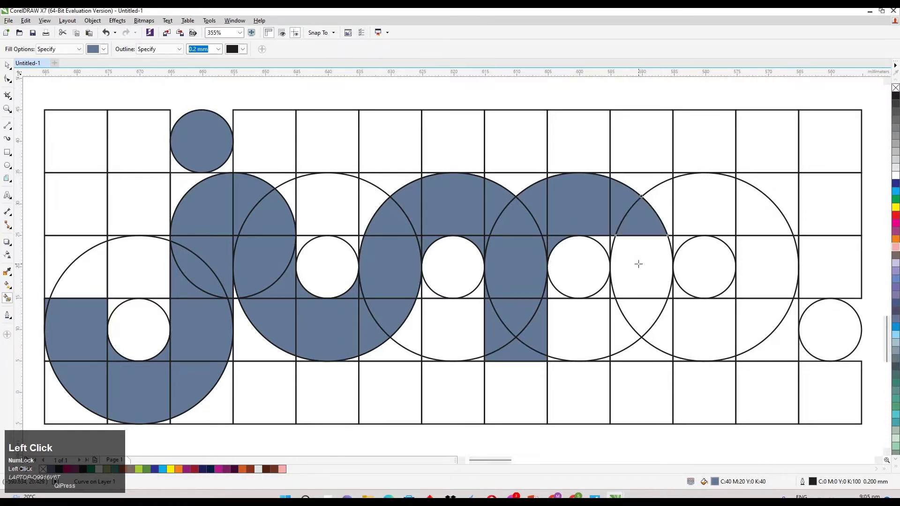
pyautogui.click(639, 264)
pyautogui.click(689, 205)
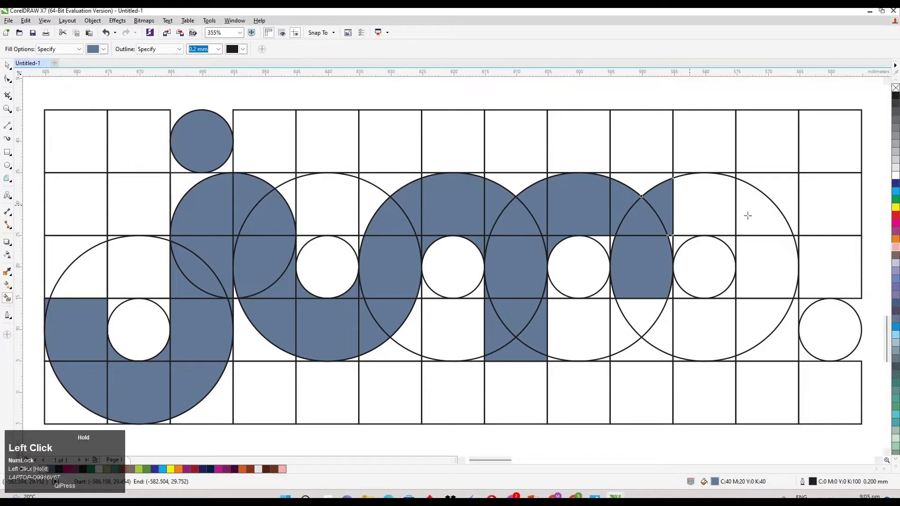
pyautogui.click(760, 262)
# Smart-fill the fourth ring's lower half and the column beside its 10 mm circle down through the fifth row, forming the p's stem.
pyautogui.click(749, 312)
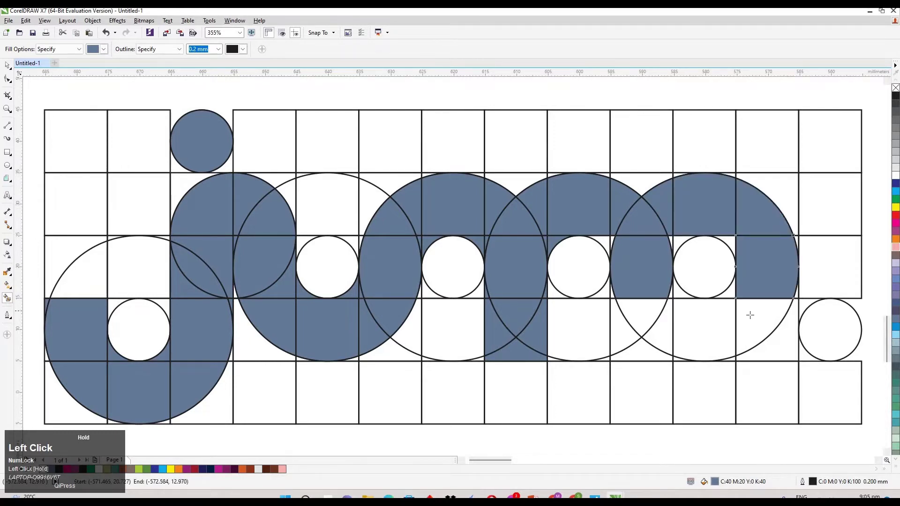
pyautogui.click(684, 329)
pyautogui.click(656, 320)
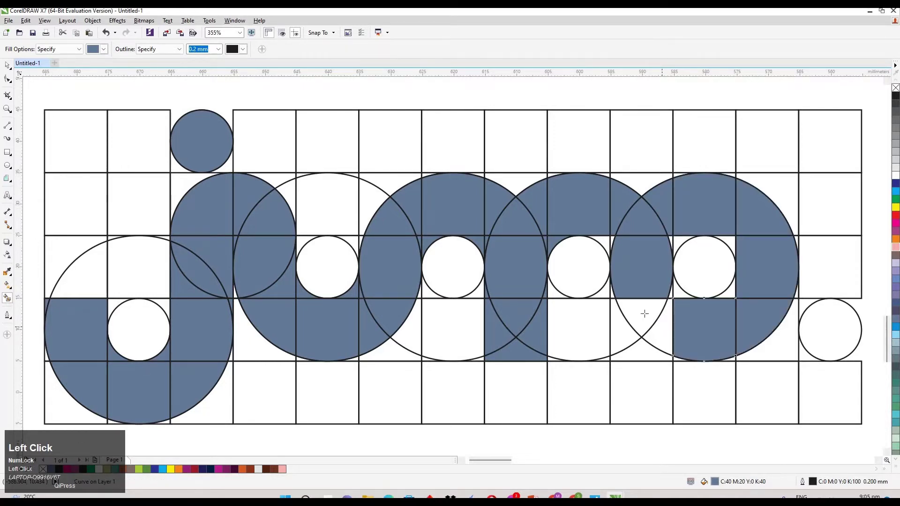
pyautogui.click(639, 328)
pyautogui.click(626, 324)
pyautogui.click(642, 353)
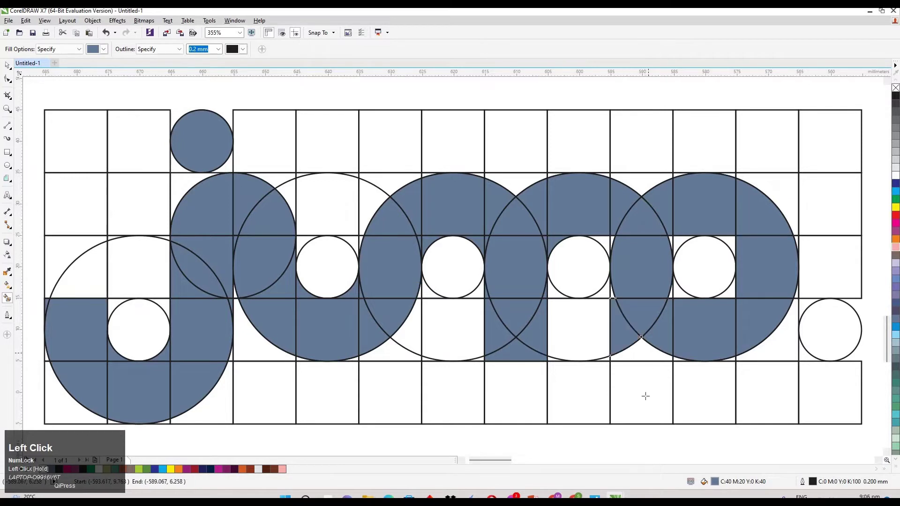
pyautogui.click(645, 395)
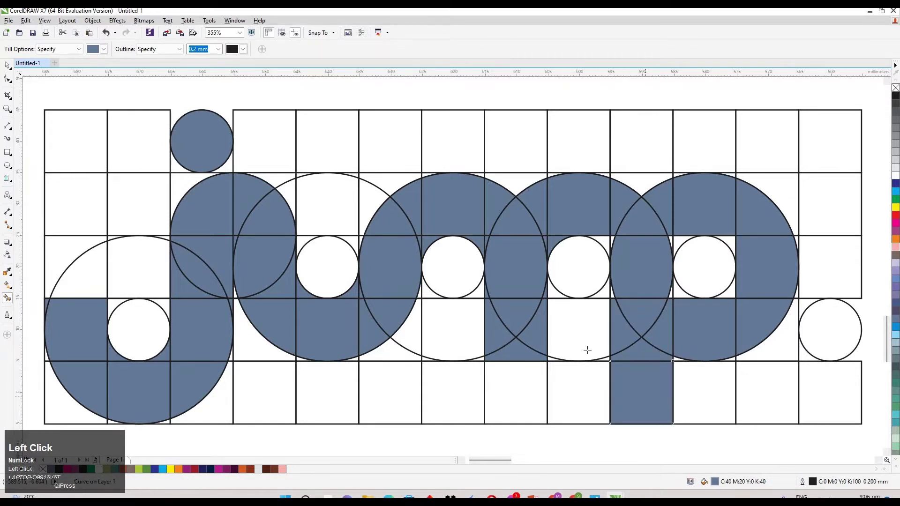
# Smart-fill the corner slivers around the third and fourth 10 mm circles, and the full-stop circle after the p.
pyautogui.click(607, 241)
pyautogui.click(728, 239)
pyautogui.click(732, 240)
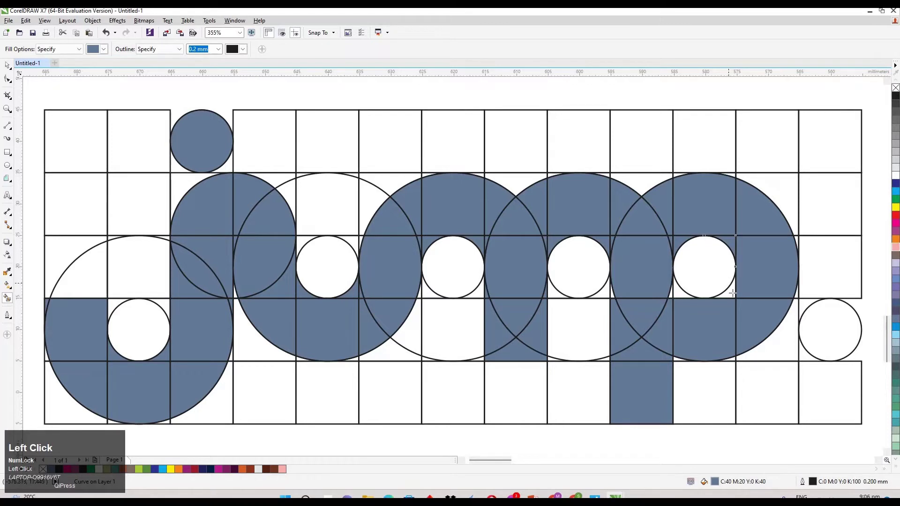
pyautogui.click(671, 295)
pyautogui.click(834, 352)
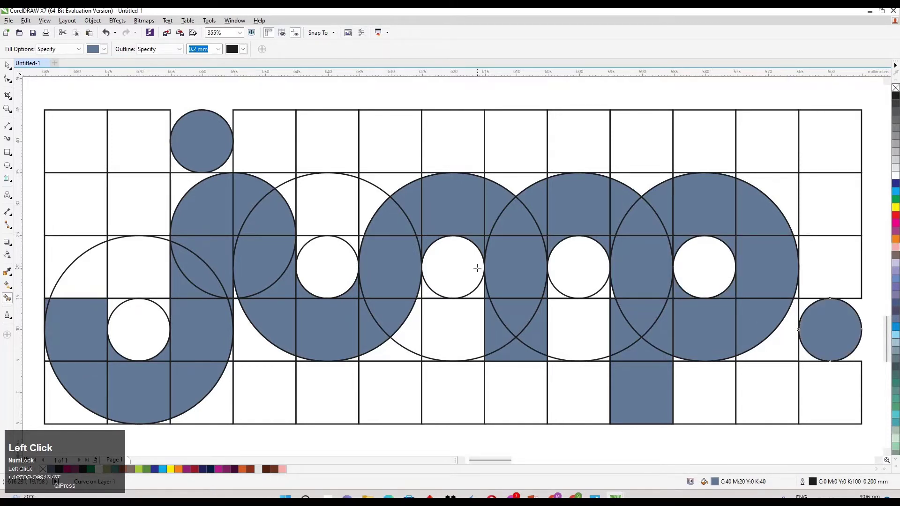
pyautogui.click(611, 294)
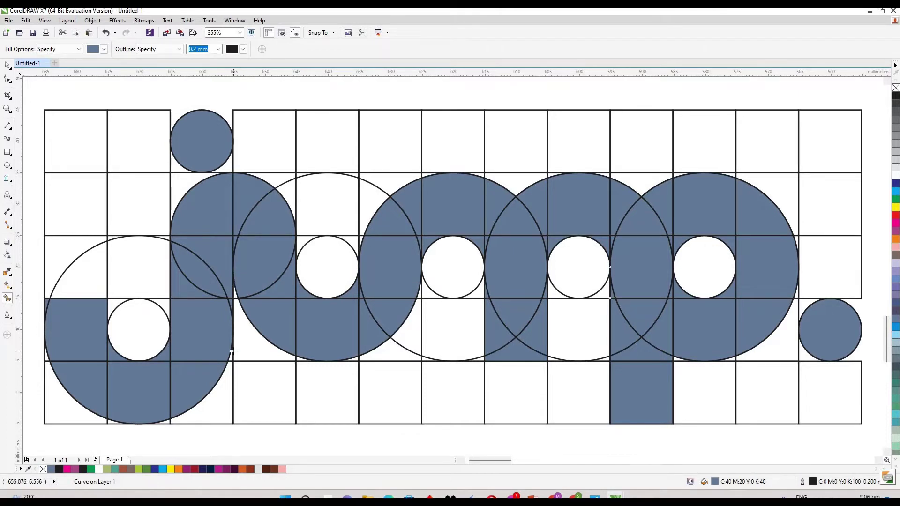
# Remove the unfilled grid squares and construction circles, keeping only the coloured letter pieces.
pyautogui.click(8, 66)
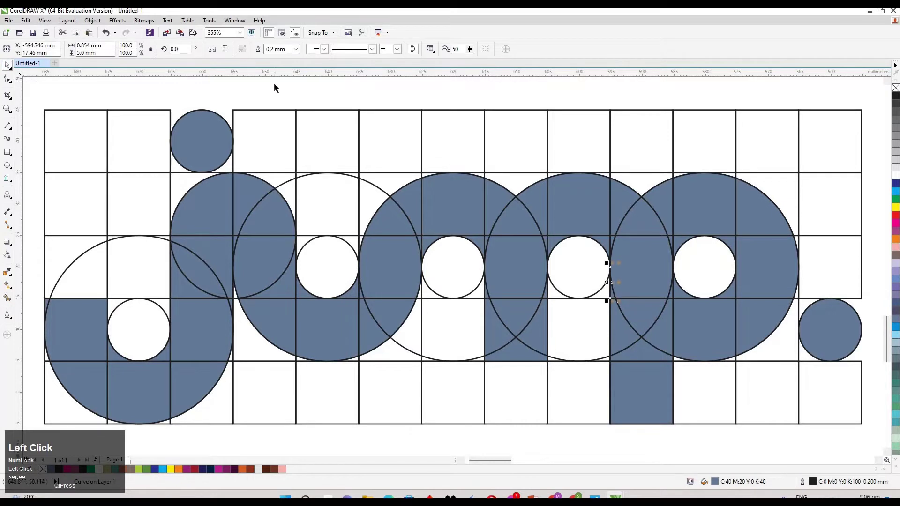
pyautogui.click(297, 131)
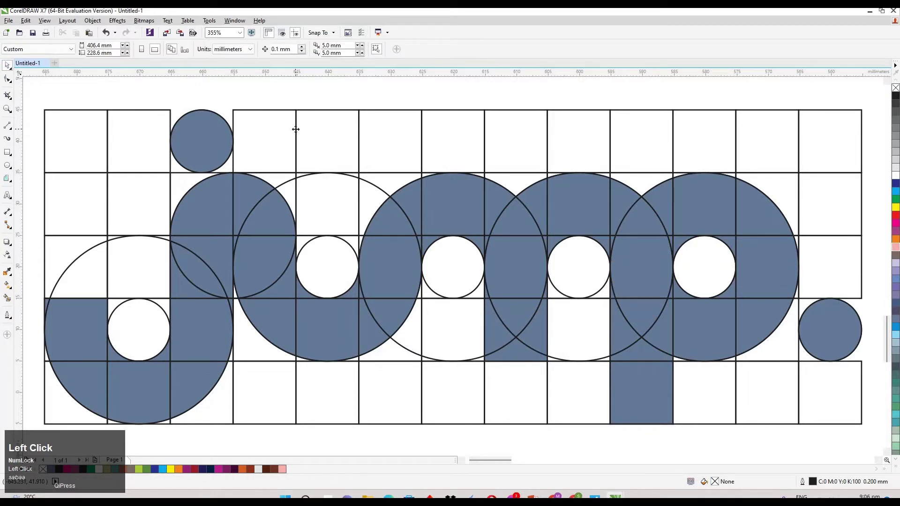
pyautogui.click(296, 129)
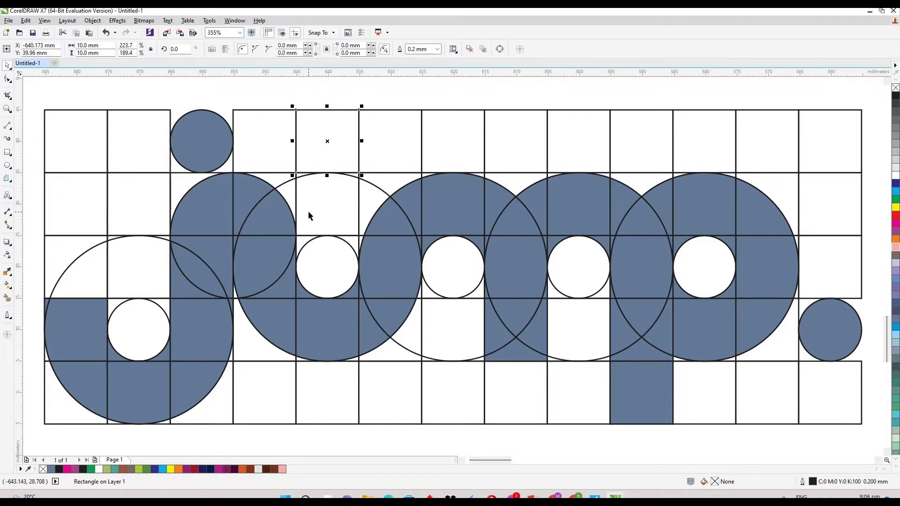
pyautogui.press('F10')
pyautogui.moveTo(27, 93); pyautogui.dragTo(509, 409)
pyautogui.scroll(-1, 509, 409)
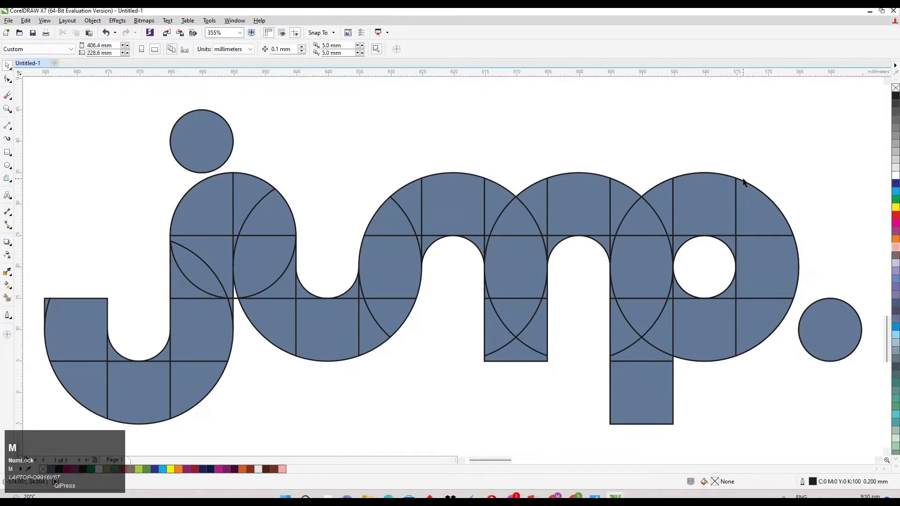
# Create a boundary outline around all the coloured letter pieces, try moving it off the letters, and undo the move.
pyautogui.hotkey('ctrl', 'a')
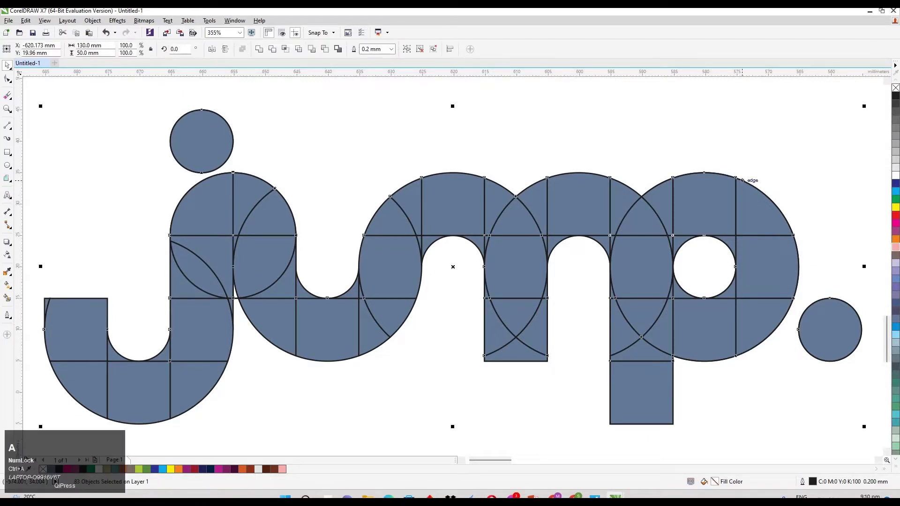
pyautogui.click(337, 49)
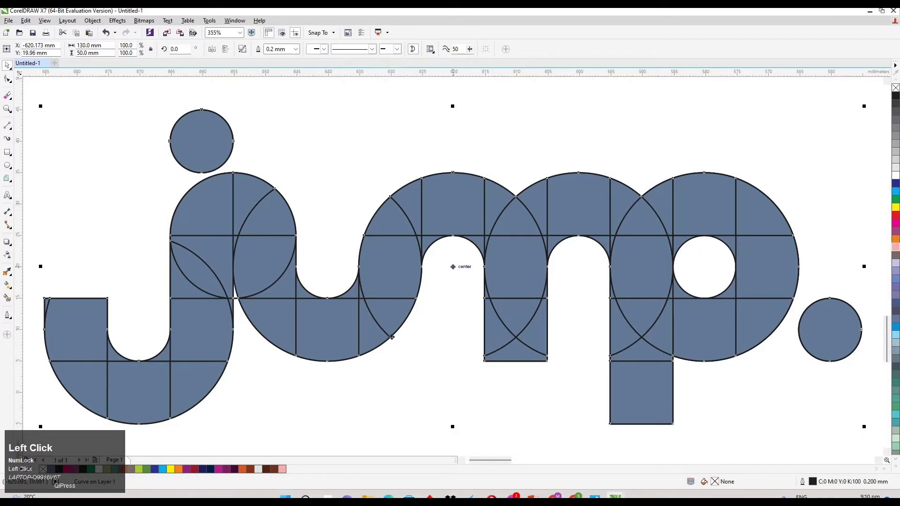
pyautogui.moveTo(453, 267); pyautogui.dragTo(386, 341)
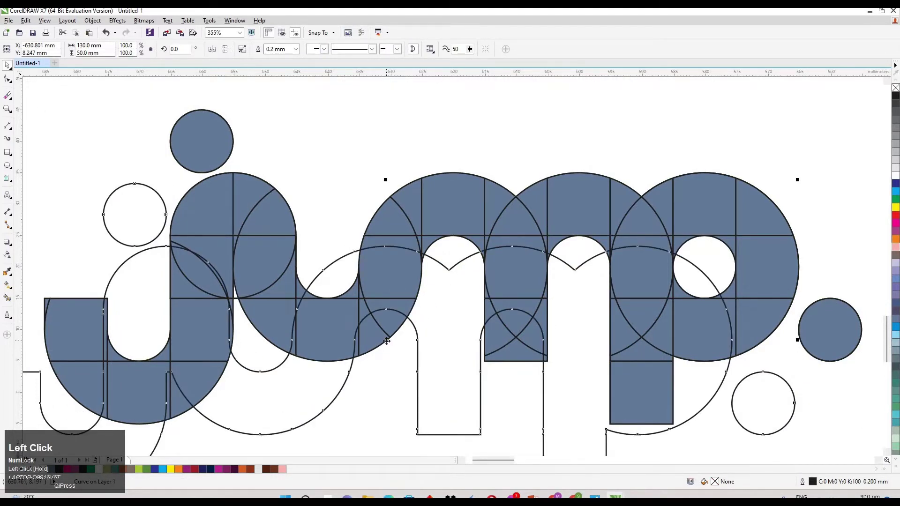
pyautogui.hotkey('ctrl', 'z')
# Smart-fill the round hole of the p and move that circle together with the boundary outline below the coloured letters.
pyautogui.click(9, 299)
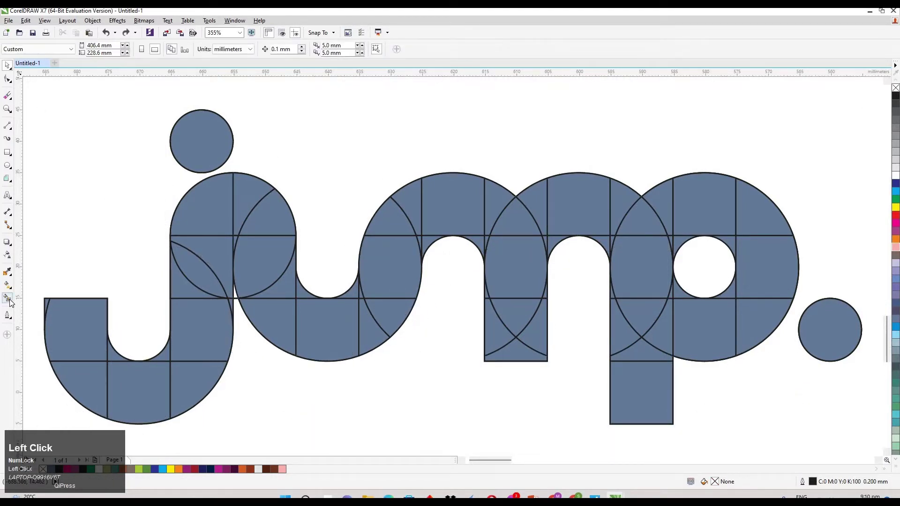
pyautogui.click(704, 276)
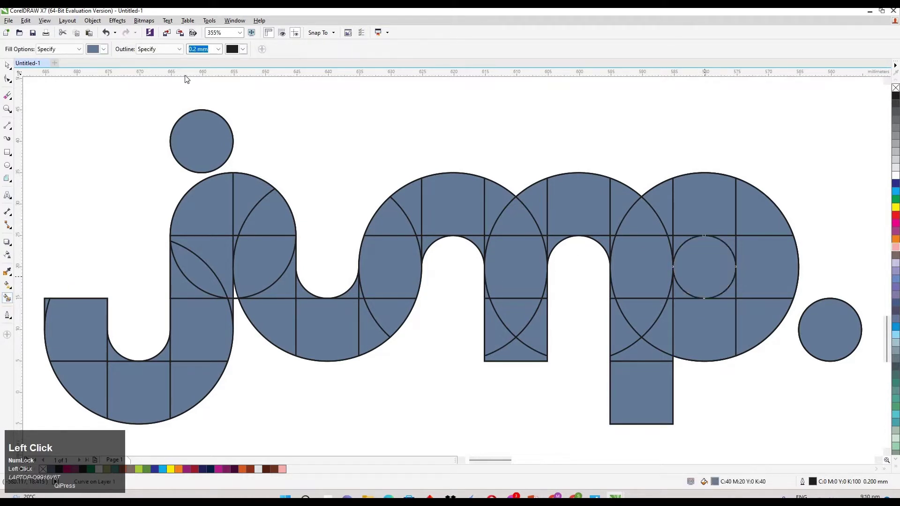
pyautogui.click(8, 66)
pyautogui.click(698, 267)
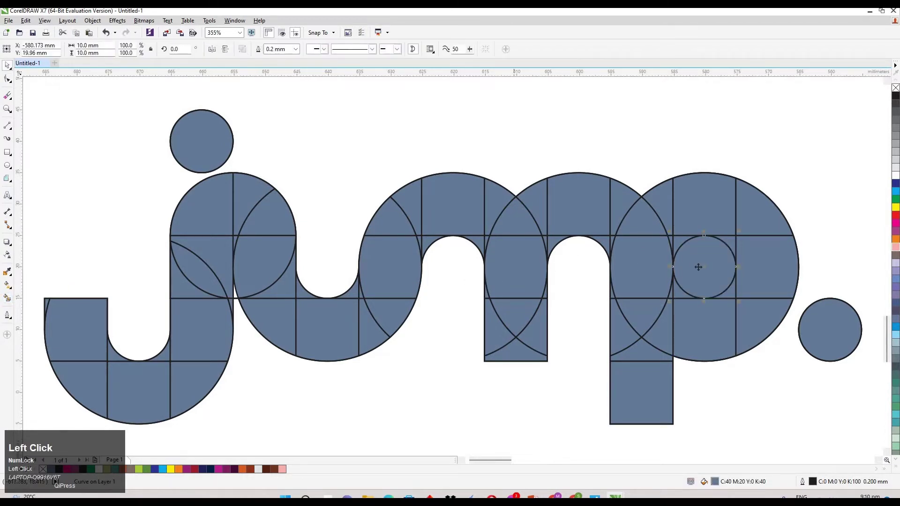
pyautogui.keyDown('shift'); pyautogui.click(760, 189); pyautogui.keyUp('shift')
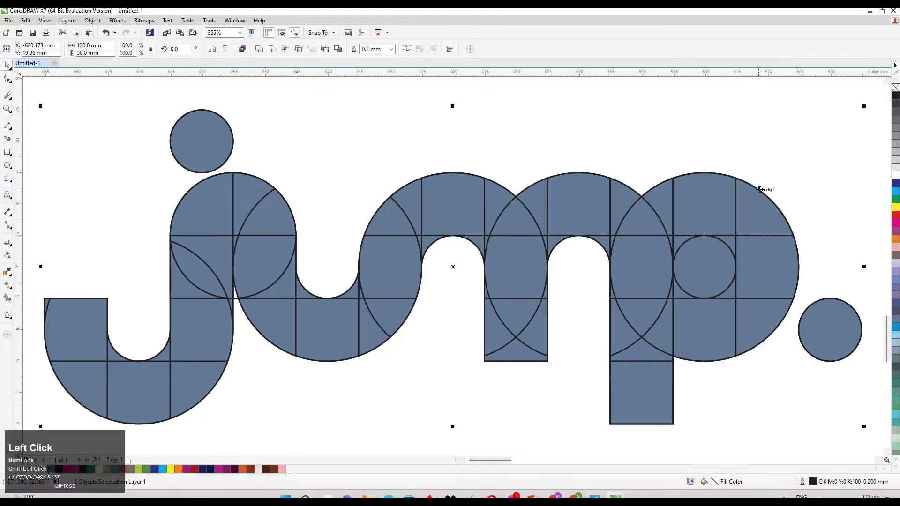
pyautogui.moveTo(453, 267); pyautogui.dragTo(374, 439)
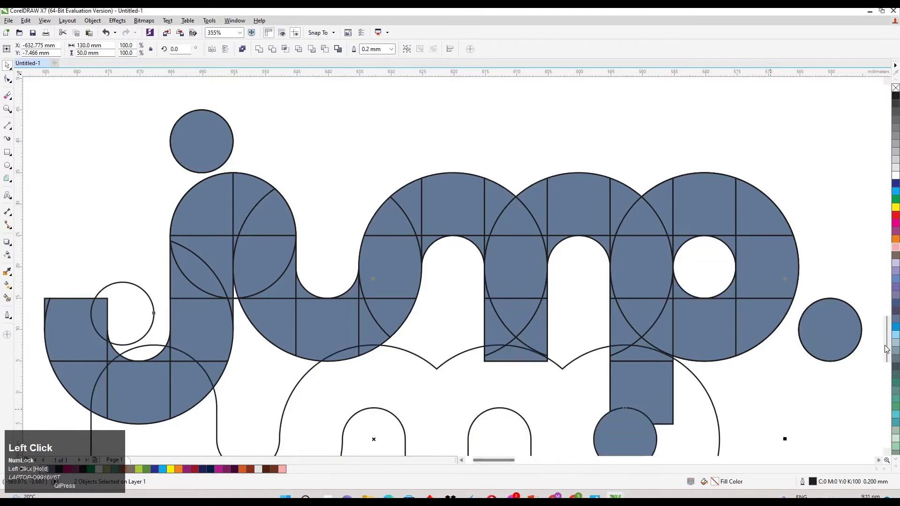
pyautogui.moveTo(885, 357); pyautogui.dragTo(885, 378)
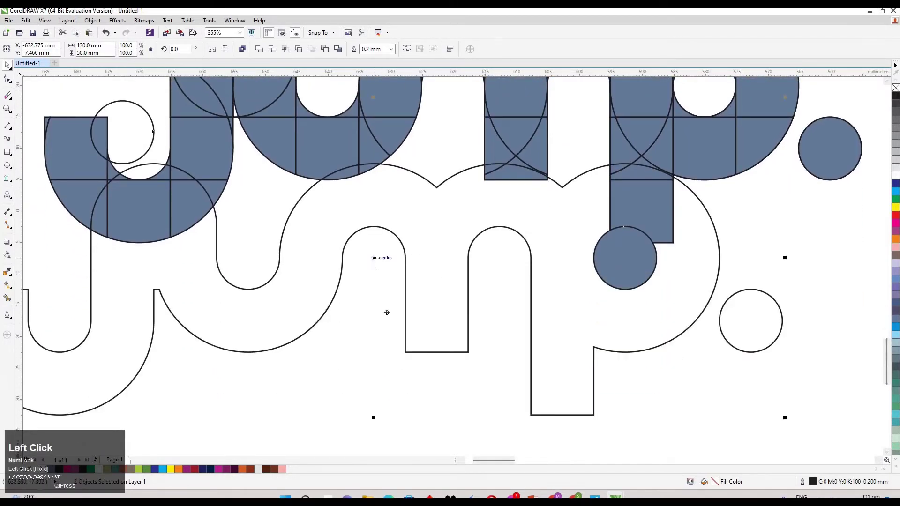
pyautogui.moveTo(392, 321); pyautogui.dragTo(414, 410)
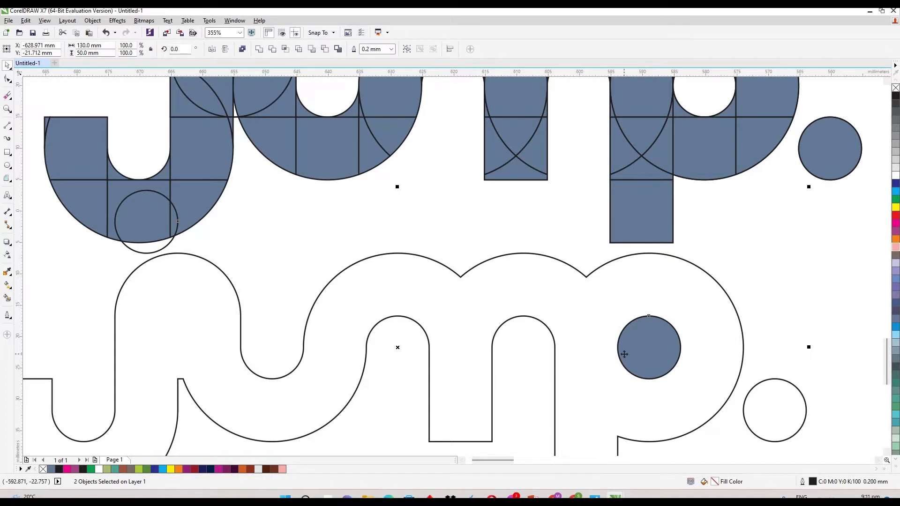
# Cut the filled circle out of the moved outline with Back Minus Front, opening the hole of the p.
pyautogui.click(814, 268)
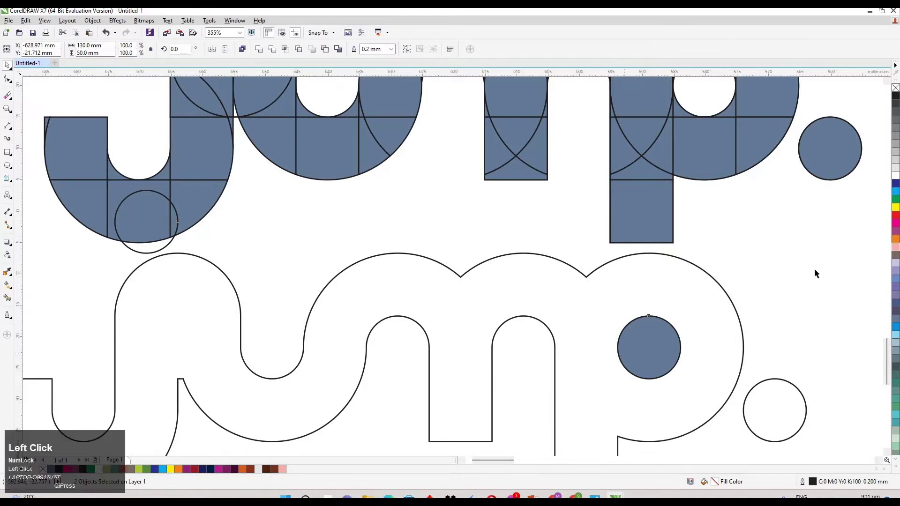
pyautogui.click(663, 350)
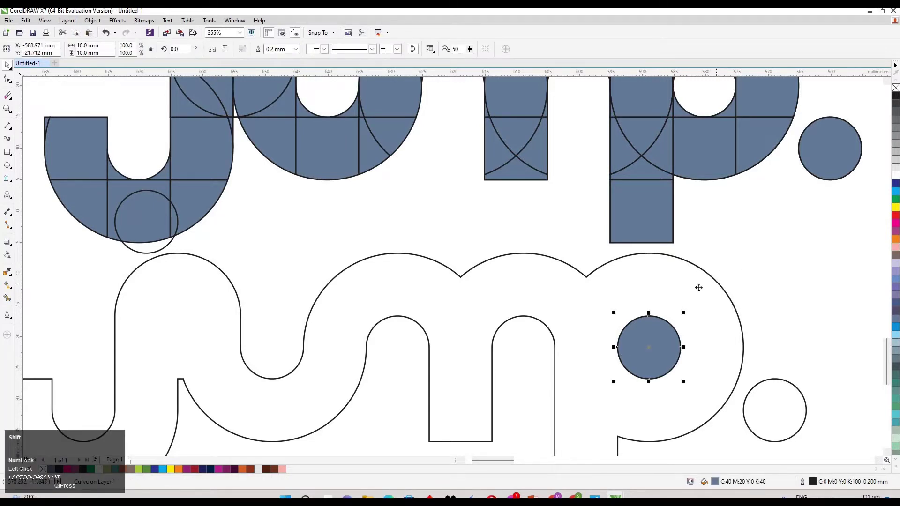
pyautogui.keyDown('shift'); pyautogui.click(715, 281); pyautogui.keyUp('shift')
pyautogui.click(325, 49)
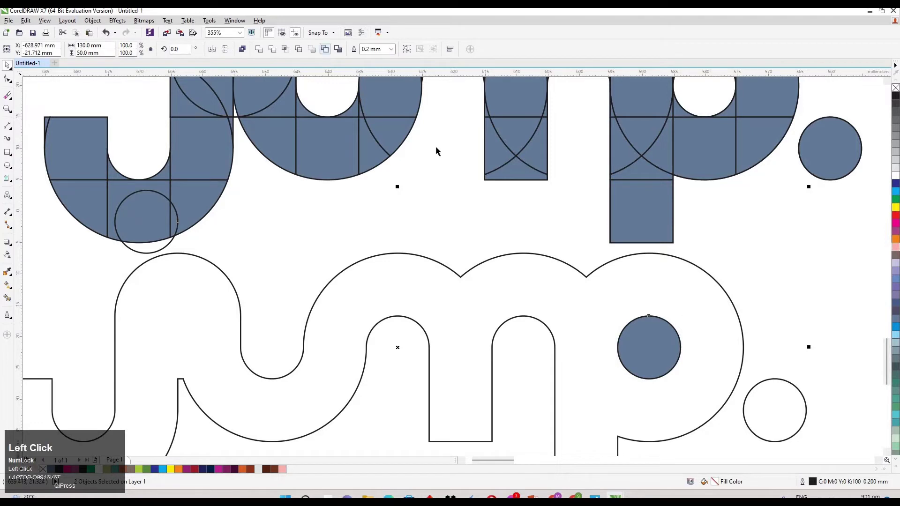
pyautogui.click(436, 205)
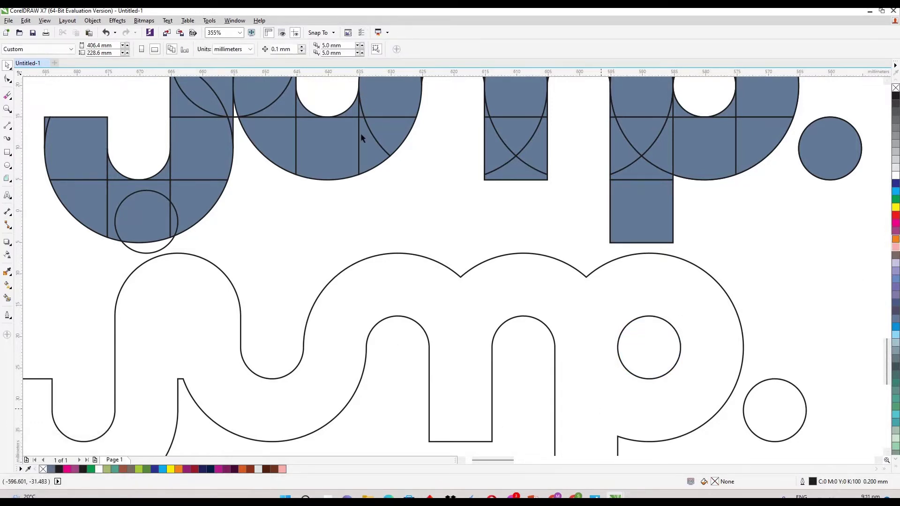
# Cut away all the original coloured letter pieces and the leftover empty square, leaving only the jump outline.
pyautogui.press('m')
pyautogui.moveTo(230, 89); pyautogui.dragTo(769, 270)
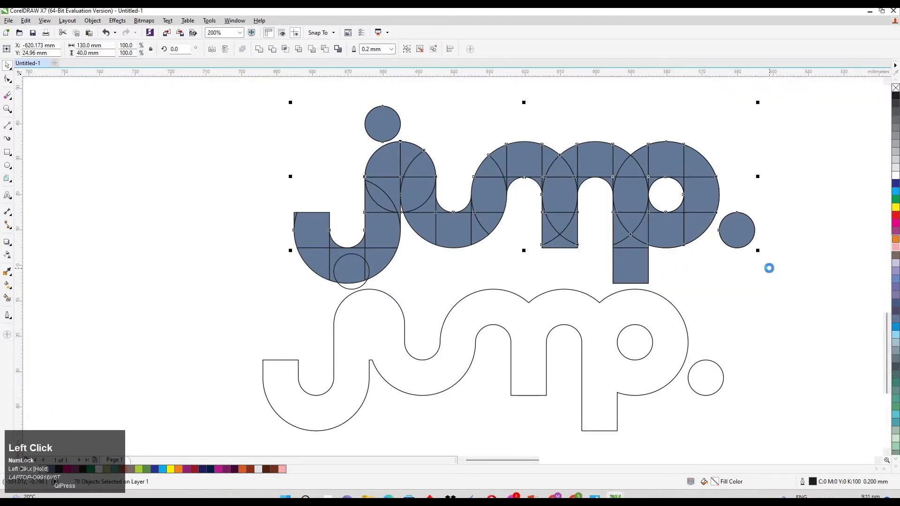
pyautogui.hotkey('ctrl', 'x')
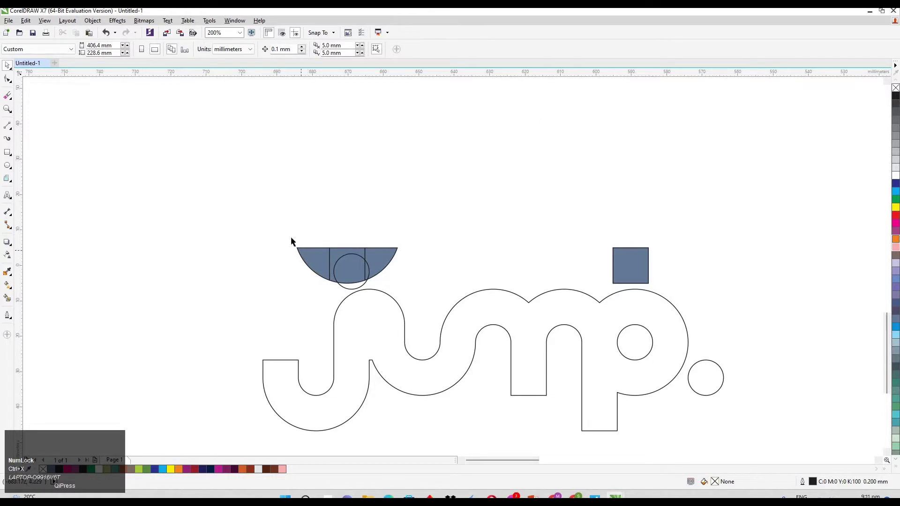
pyautogui.moveTo(290, 238); pyautogui.dragTo(421, 287)
pyautogui.hotkey('ctrl', 'x')
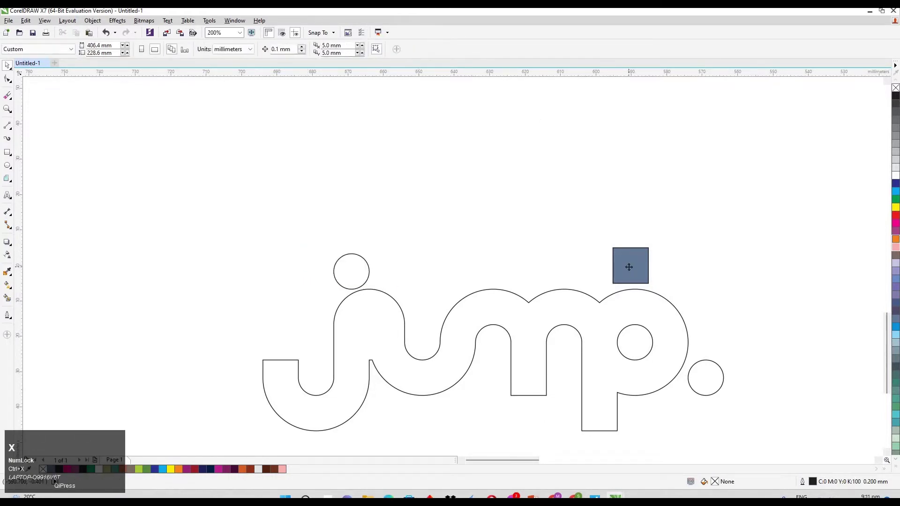
pyautogui.click(629, 267)
pyautogui.hotkey('ctrl', 'x')
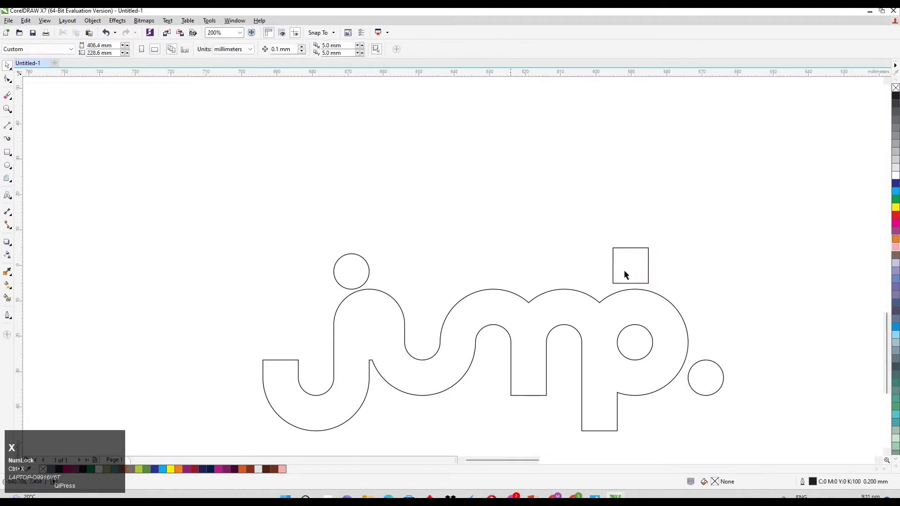
pyautogui.moveTo(625, 274); pyautogui.dragTo(719, 214)
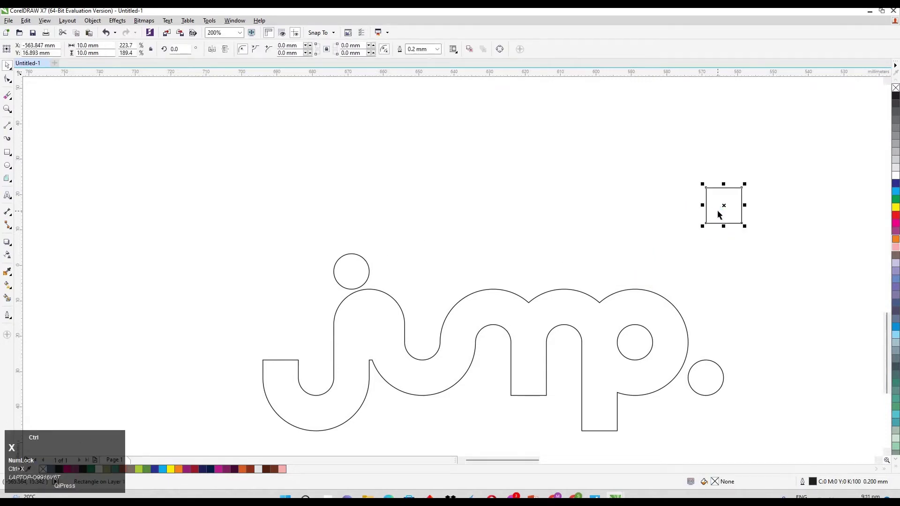
pyautogui.hotkey('ctrl', 'x')
# Draw a straight line about 12 mm long from the inner end of the m's second arch to the notch between m and p.
pyautogui.press('F4')
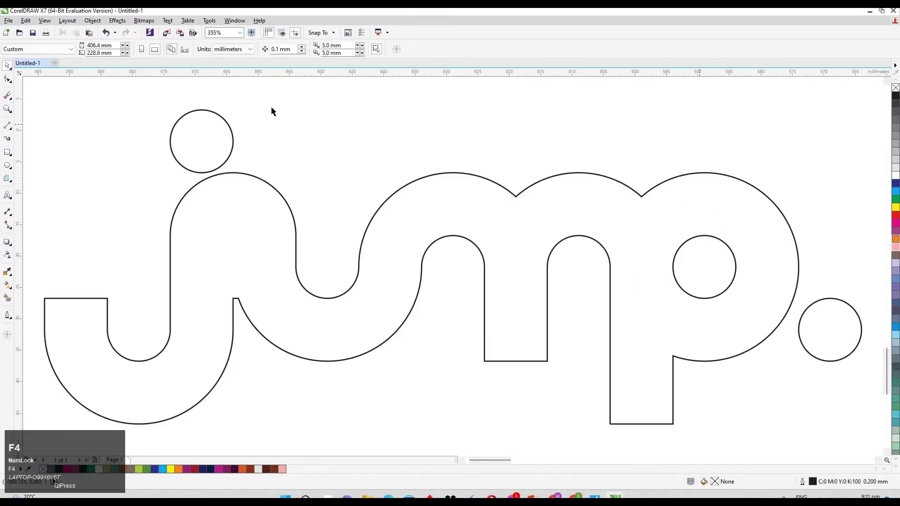
pyautogui.click(7, 126)
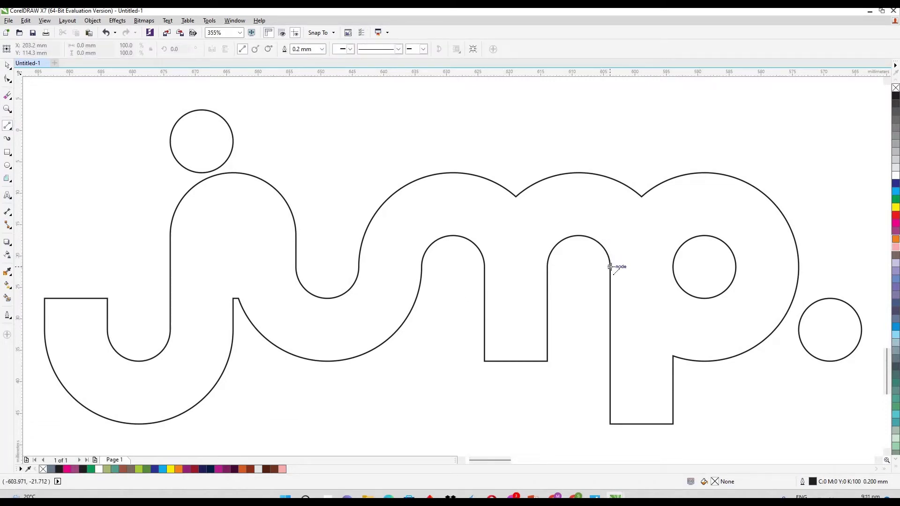
pyautogui.moveTo(643, 194); pyautogui.dragTo(610, 267)
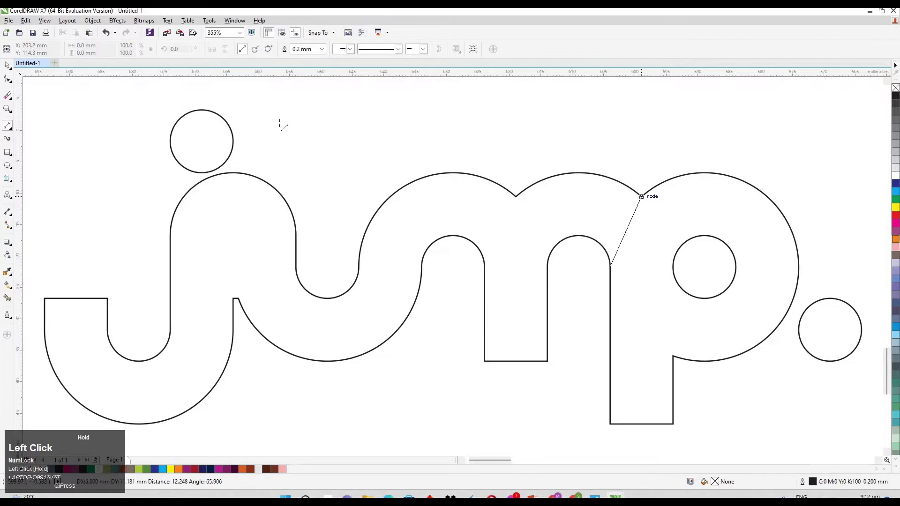
# Convert the straight dividing line between m and p to a curve and bend it to follow the p's round bowl.
pyautogui.click(8, 67)
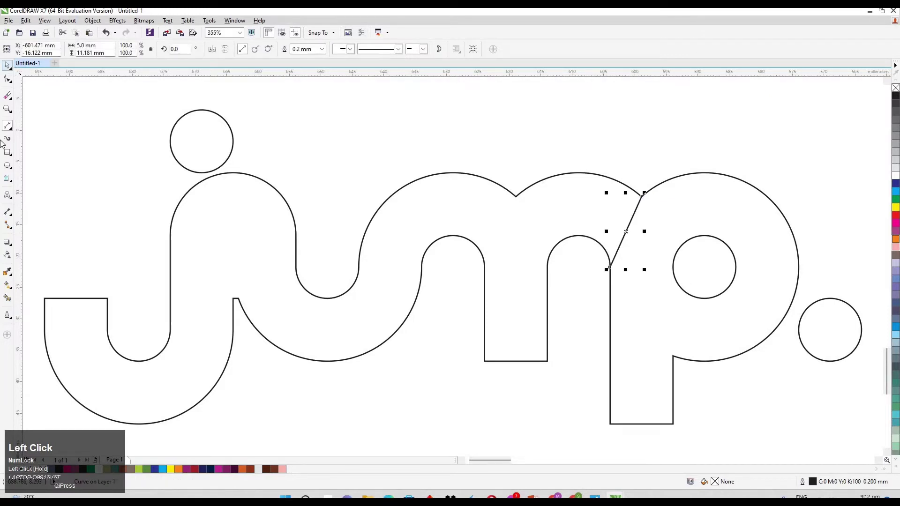
pyautogui.click(7, 79)
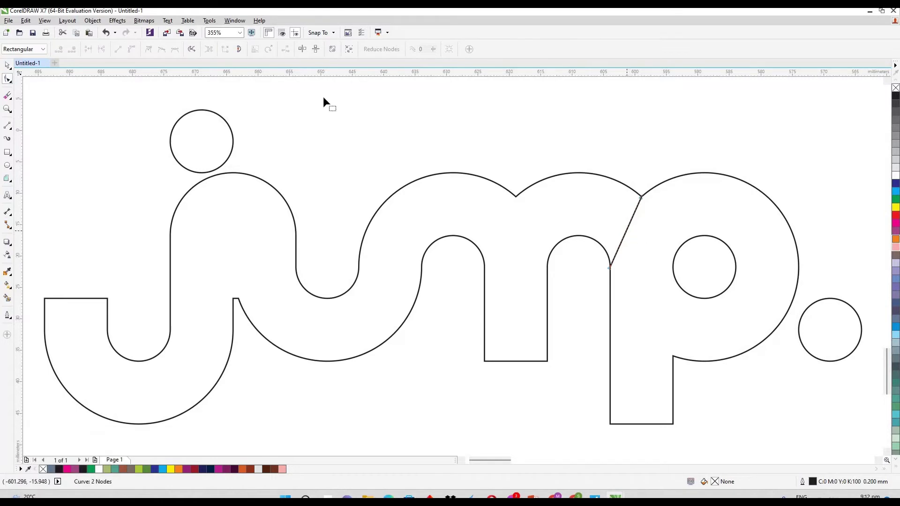
pyautogui.click(626, 230)
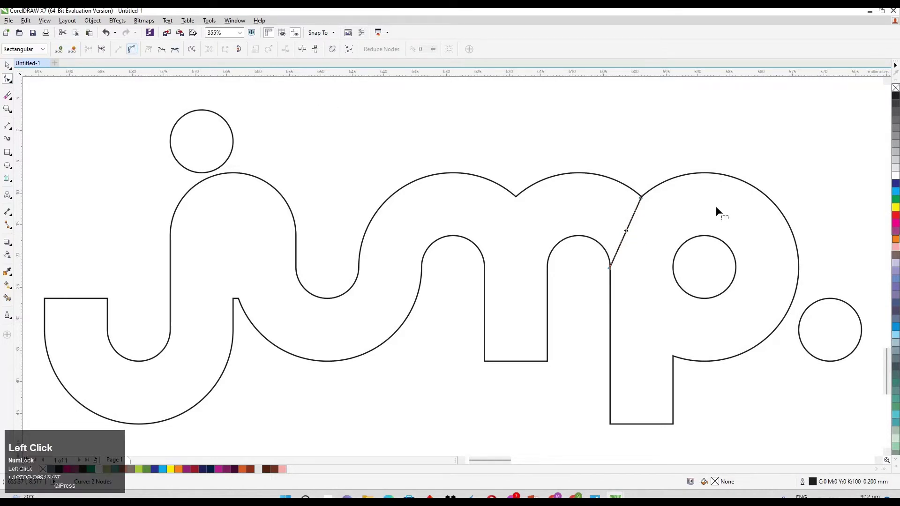
pyautogui.click(627, 232)
pyautogui.moveTo(626, 232); pyautogui.dragTo(622, 225)
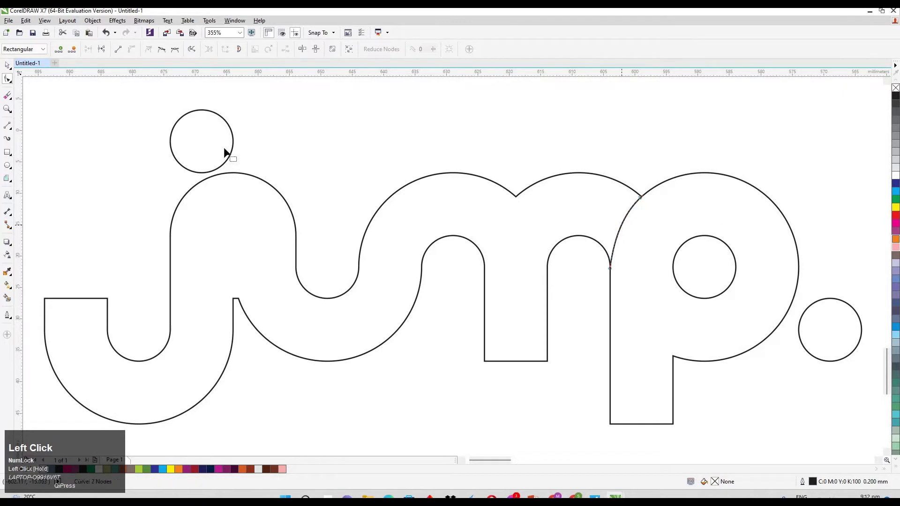
pyautogui.click(7, 65)
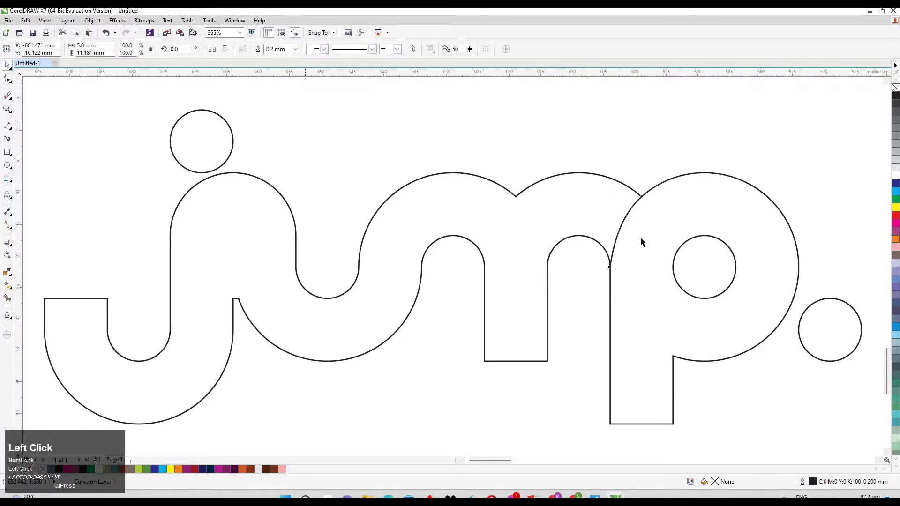
# Add a drop shadow to the curved dividing line between m and p.
pyautogui.click(628, 235)
pyautogui.click(463, 224)
pyautogui.click(7, 242)
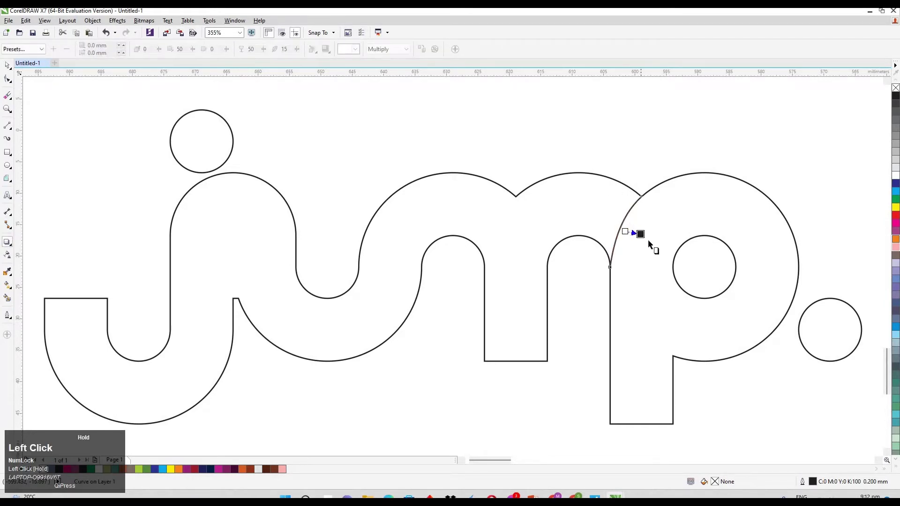
pyautogui.moveTo(625, 231); pyautogui.dragTo(636, 239)
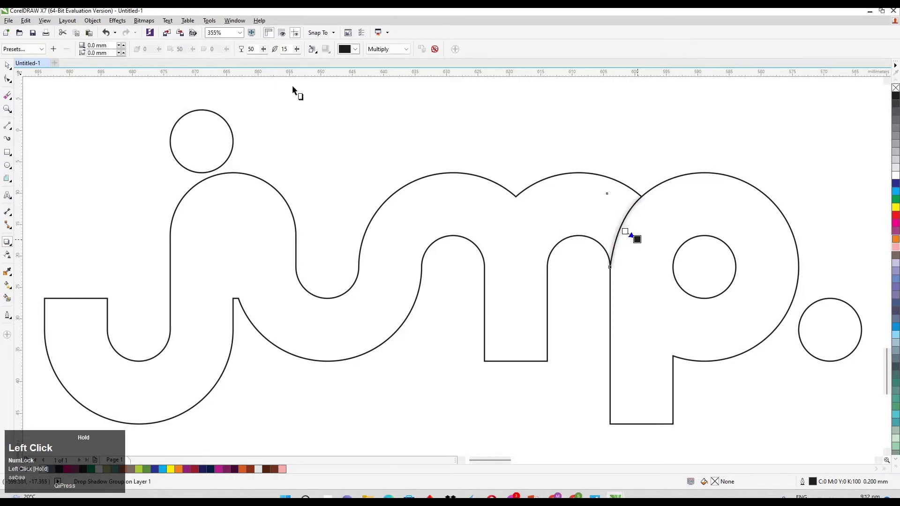
# Set the shadow's opacity to 80 and feathering to 40, and change the feathering direction so it spreads around the curve.
pyautogui.doubleClick(257, 49)
pyautogui.write('80')
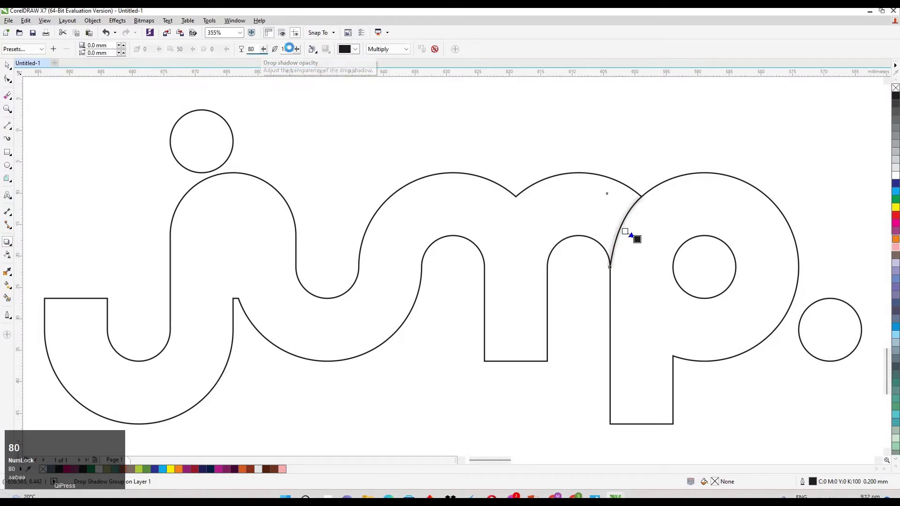
pyautogui.doubleClick(285, 49)
pyautogui.write('40')
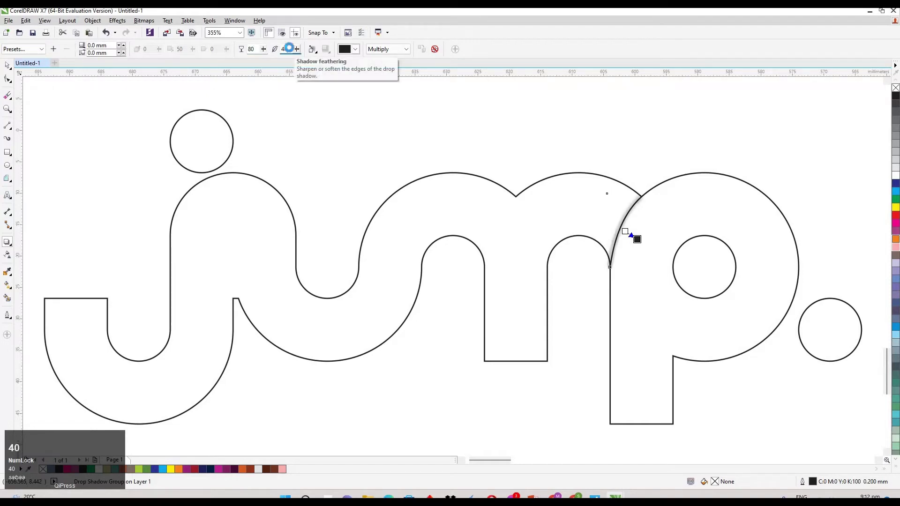
pyautogui.press('Return')
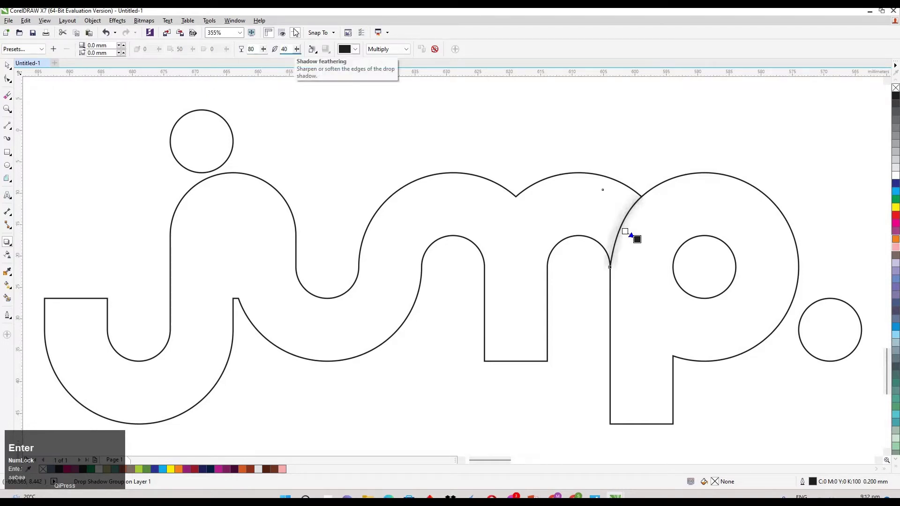
pyautogui.click(317, 51)
pyautogui.click(179, 94)
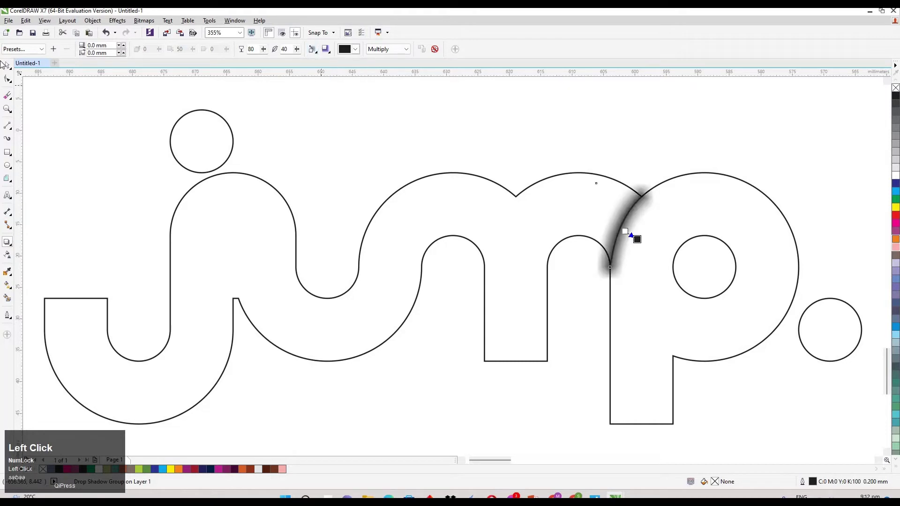
# Break the drop shadow group apart to separate the shadow from its dividing curve.
pyautogui.click(7, 65)
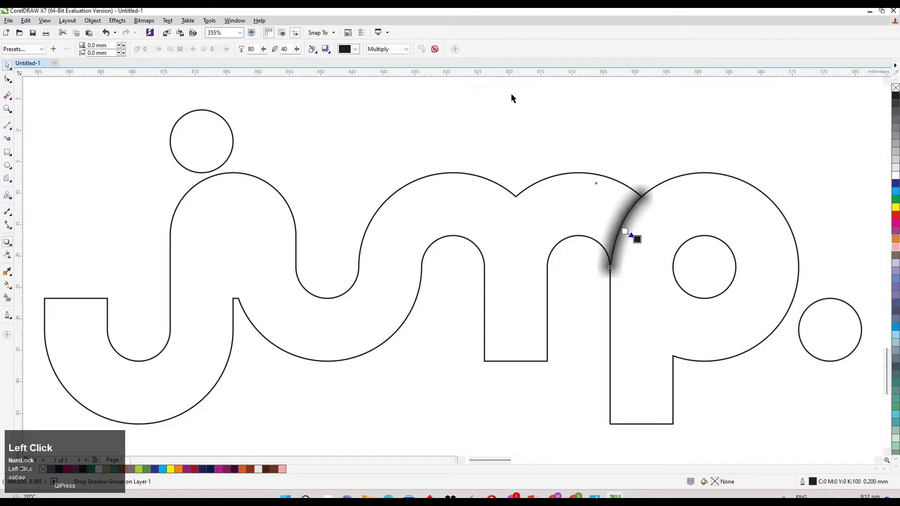
pyautogui.rightClick(618, 212)
pyautogui.click(654, 227)
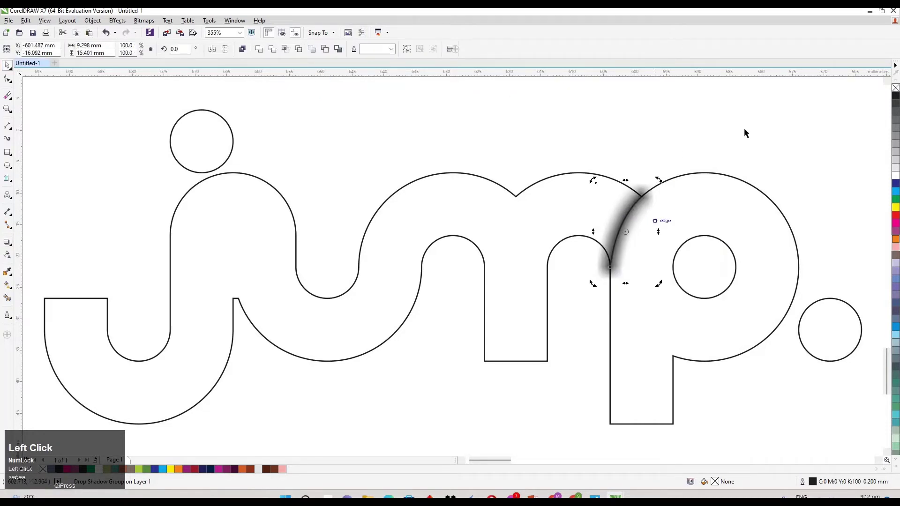
pyautogui.click(623, 217)
pyautogui.click(588, 204)
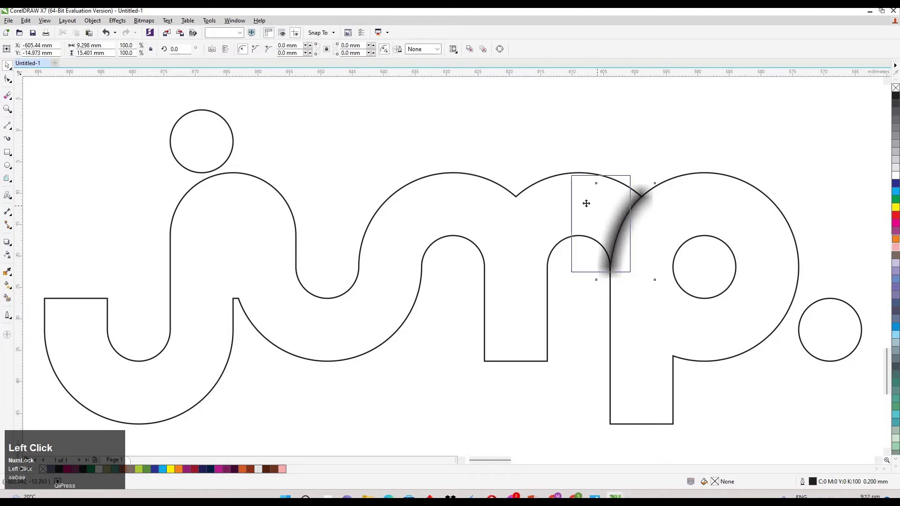
pyautogui.hotkey('ctrl', 'z')
pyautogui.rightClick(587, 205)
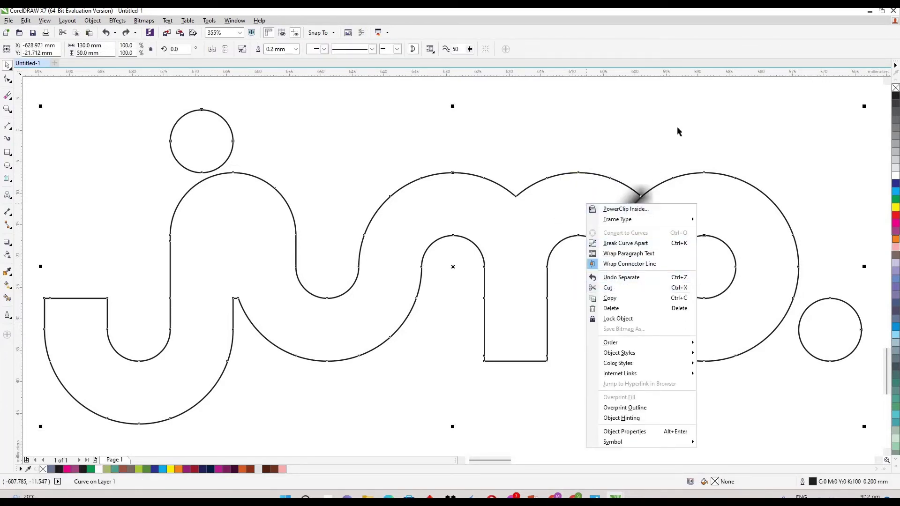
pyautogui.click(637, 229)
# Cut the separated shadow from the drawing to the clipboard.
pyautogui.click(634, 224)
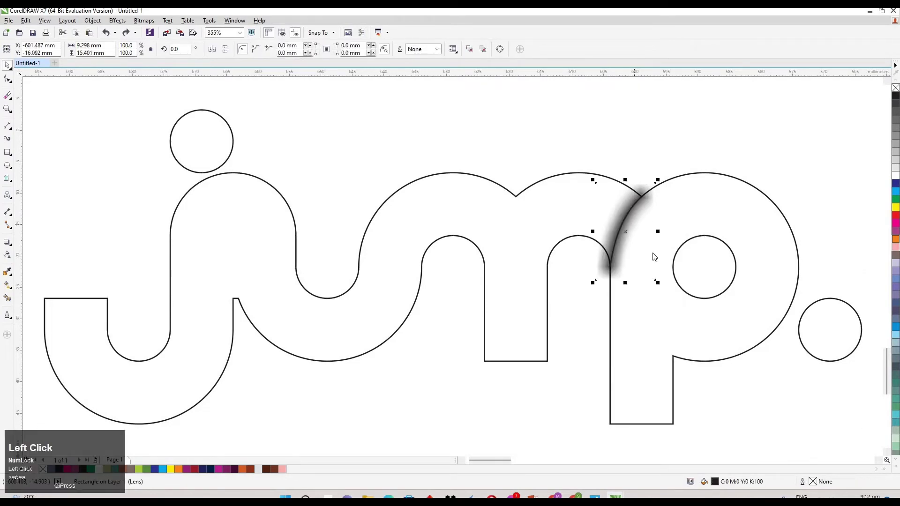
pyautogui.rightClick(635, 225)
pyautogui.click(629, 151)
pyautogui.press('Return')
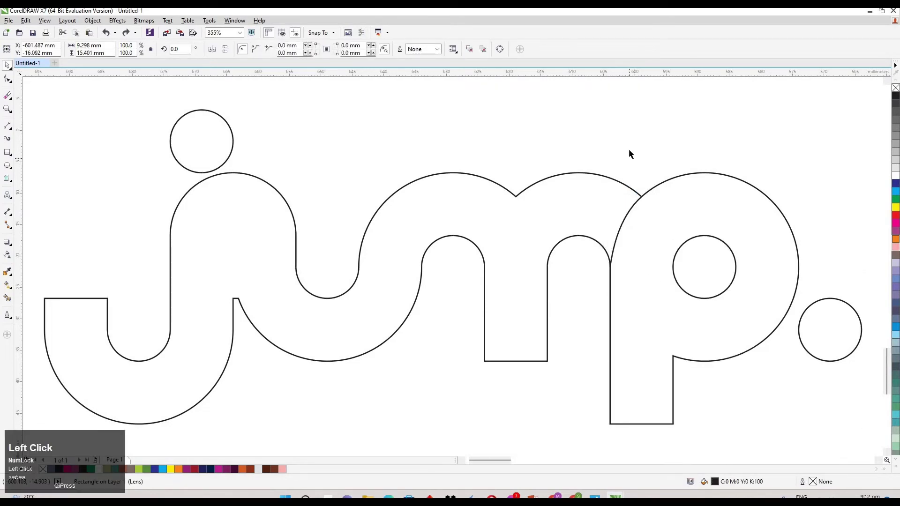
# Smart-fill the p with the current blue-grey and paste the cut shadow back over the dividing curve.
pyautogui.click(7, 300)
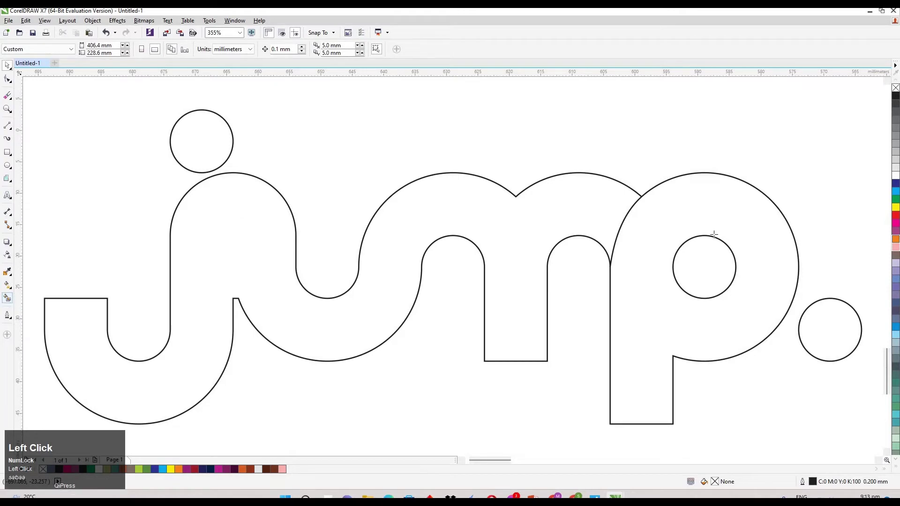
pyautogui.click(642, 244)
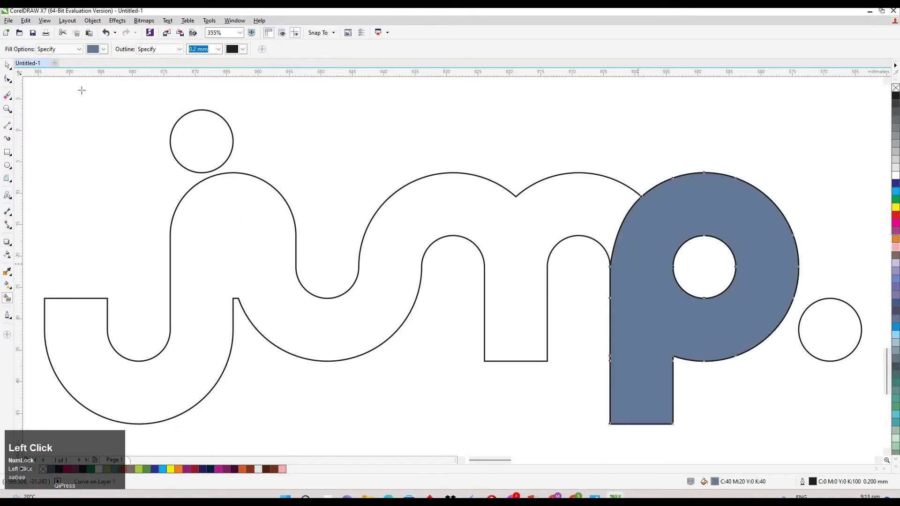
pyautogui.click(9, 69)
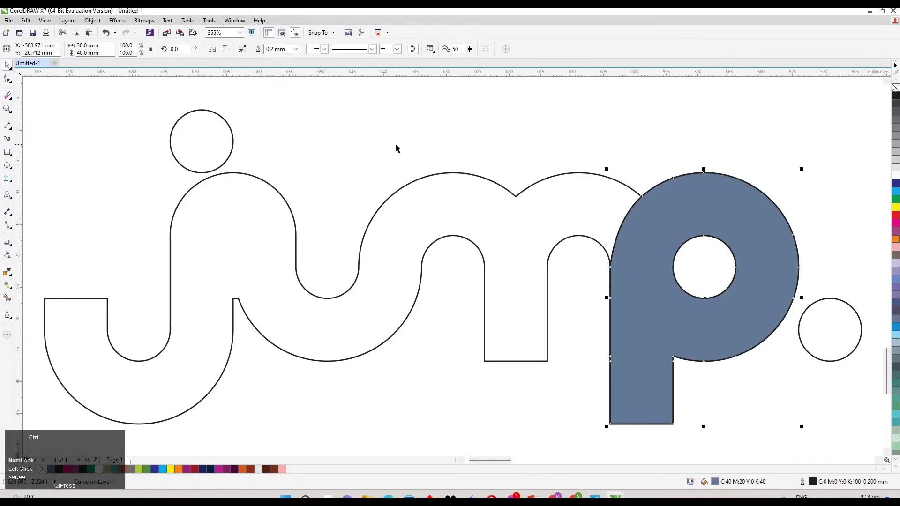
pyautogui.hotkey('ctrl', 'v')
# Trim the pasted shadow with the filled p so only the part on the m side remains.
pyautogui.click(723, 216)
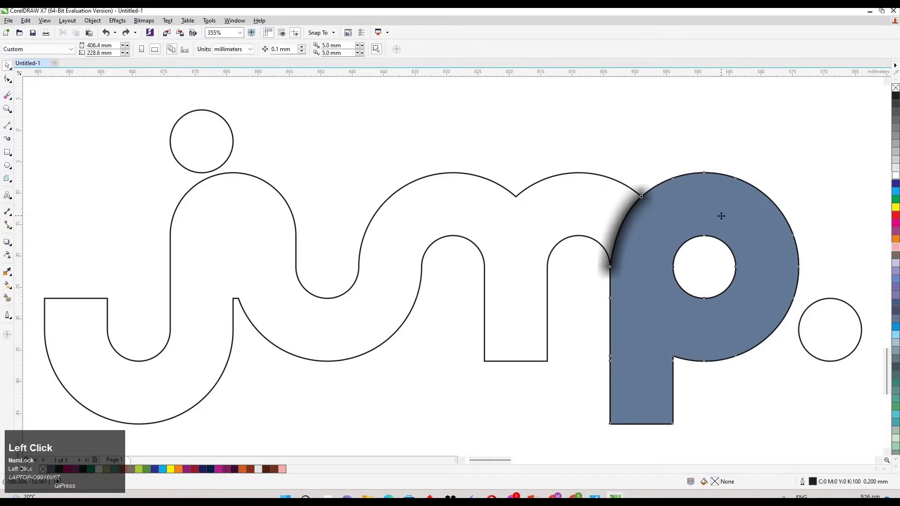
pyautogui.keyDown('shift'); pyautogui.click(604, 220); pyautogui.keyUp('shift')
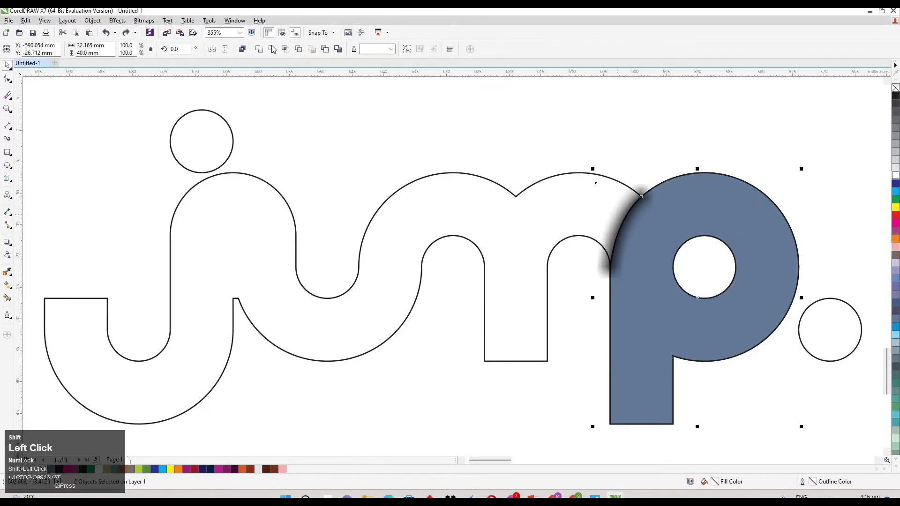
pyautogui.click(272, 49)
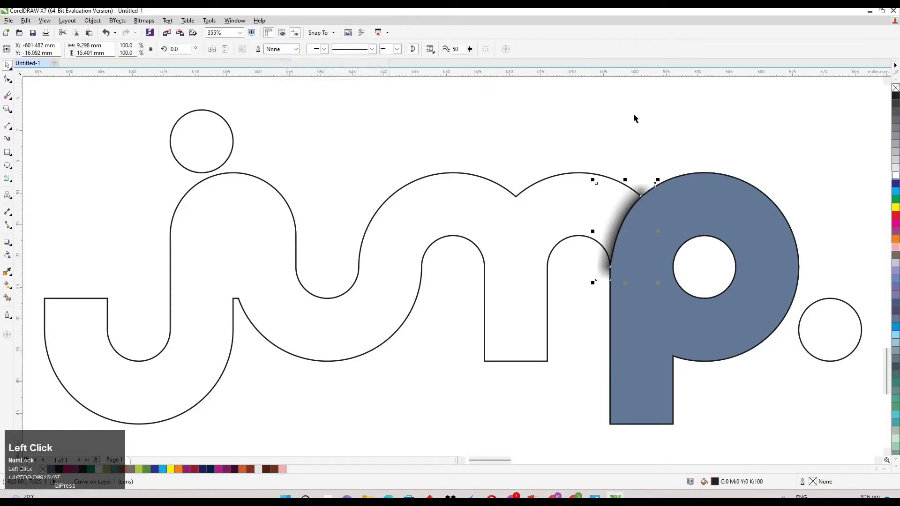
# Remove the filled p and the dividing curve, and move the trimmed shadow above the m.
pyautogui.moveTo(729, 215); pyautogui.dragTo(816, 136)
pyautogui.click(745, 196)
pyautogui.hotkey('ctrl', 'x')
pyautogui.moveTo(623, 210); pyautogui.dragTo(510, 113)
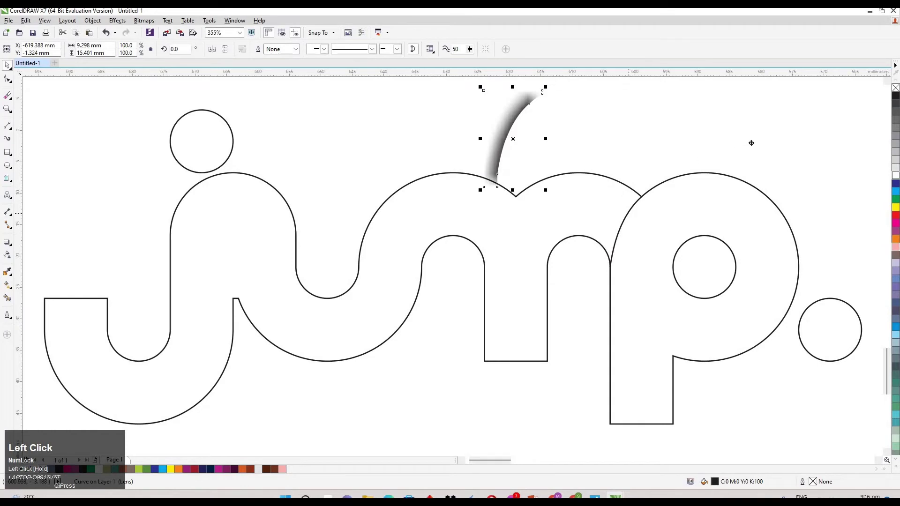
pyautogui.moveTo(621, 225); pyautogui.dragTo(808, 126)
pyautogui.hotkey('ctrl', 'x')
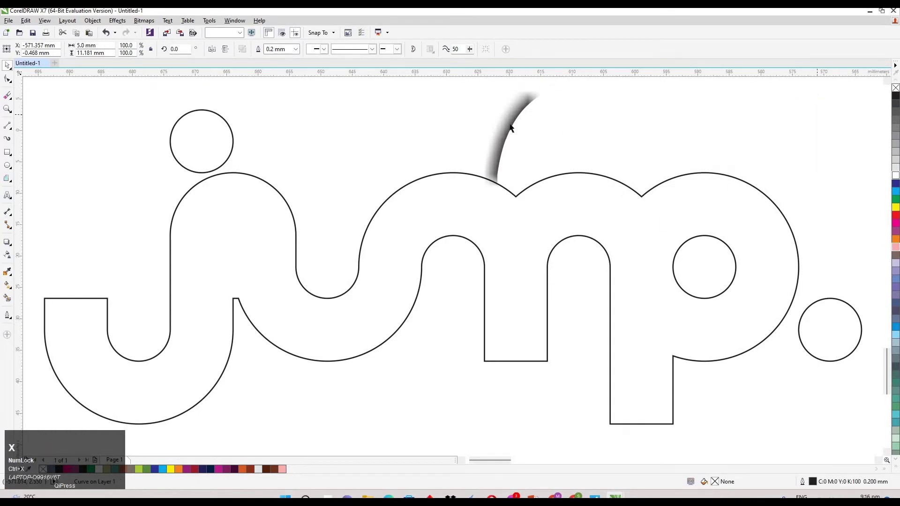
# PowerClip the trimmed shadow inside the jump outline and open the clipped contents for editing.
pyautogui.click(511, 128)
pyautogui.rightClick(511, 127)
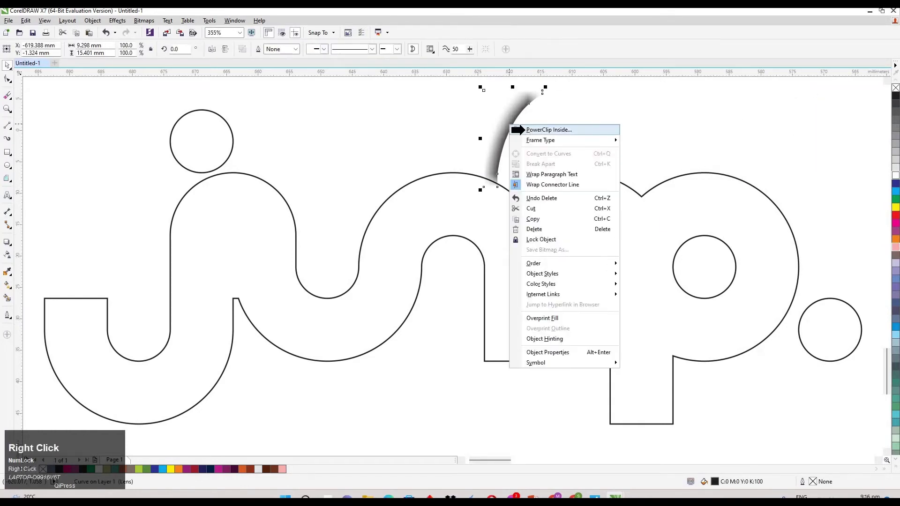
pyautogui.click(543, 130)
pyautogui.click(522, 253)
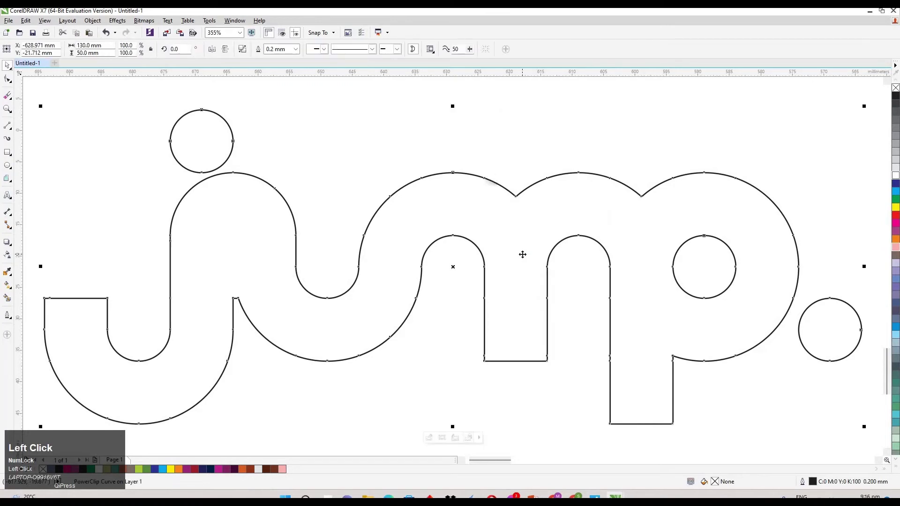
pyautogui.keyDown('ctrl'); pyautogui.click(492, 183); pyautogui.keyUp('ctrl')
pyautogui.doubleClick(525, 103)
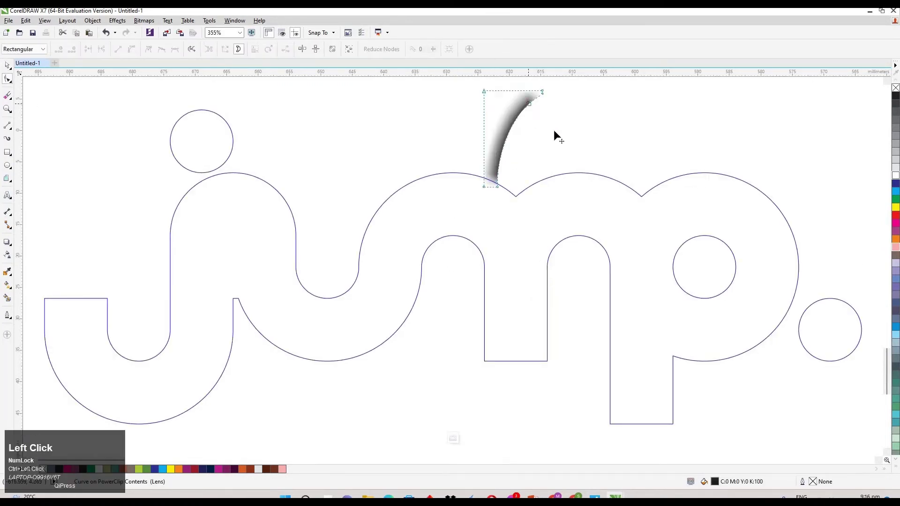
pyautogui.moveTo(530, 102); pyautogui.dragTo(522, 109)
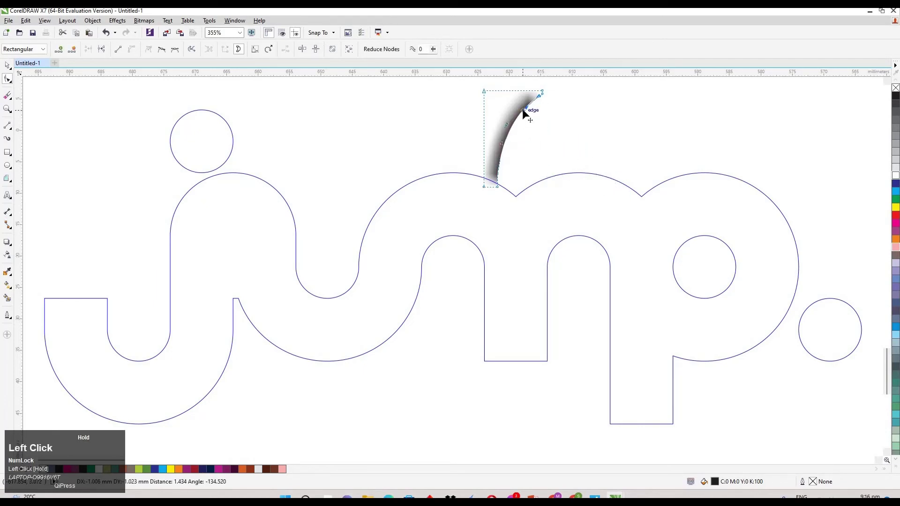
pyautogui.hotkey('ctrl', 'z')
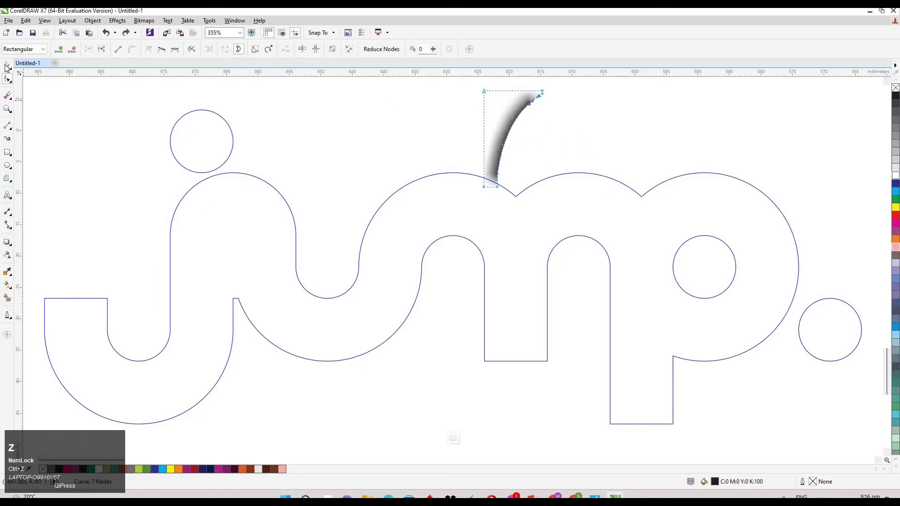
# Move the shadow so the upper end of its curved edge snaps to the notch between m and p.
pyautogui.click(6, 66)
pyautogui.click(528, 102)
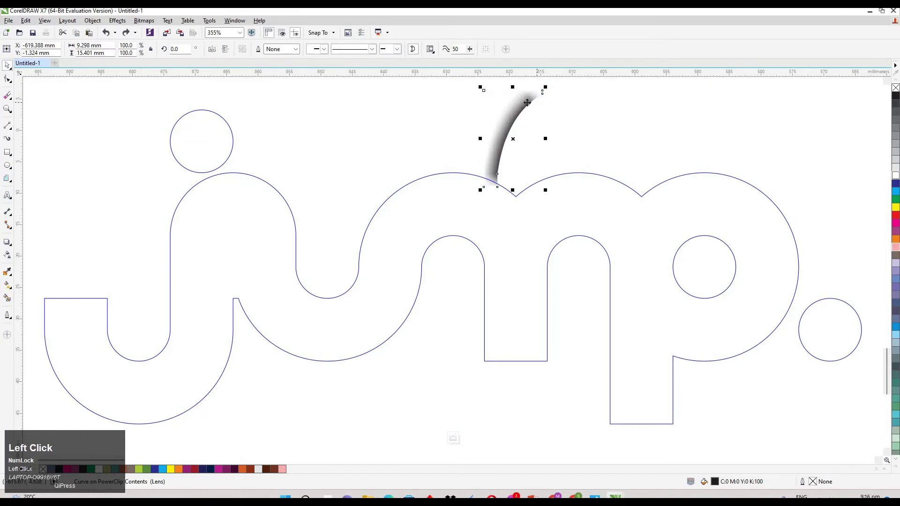
pyautogui.moveTo(529, 104); pyautogui.dragTo(642, 197)
# Duplicate the shadow, snap the copy to the notch between the m's two arches, and finish editing the PowerClip.
pyautogui.hotkey('ctrl', 'd')
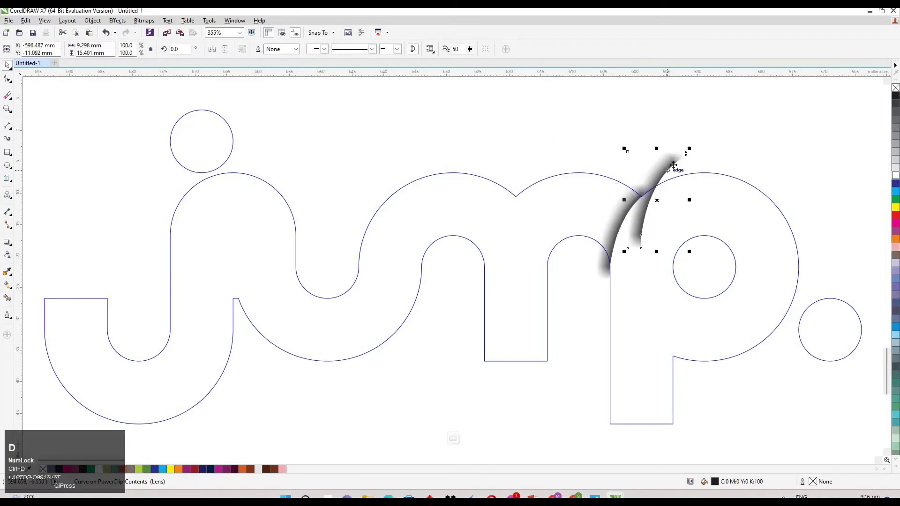
pyautogui.moveTo(673, 165); pyautogui.dragTo(516, 195)
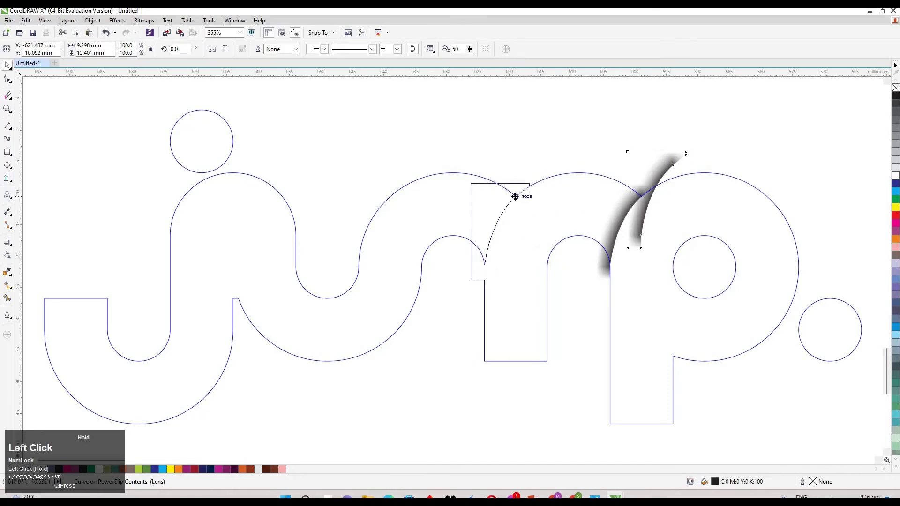
pyautogui.click(820, 131)
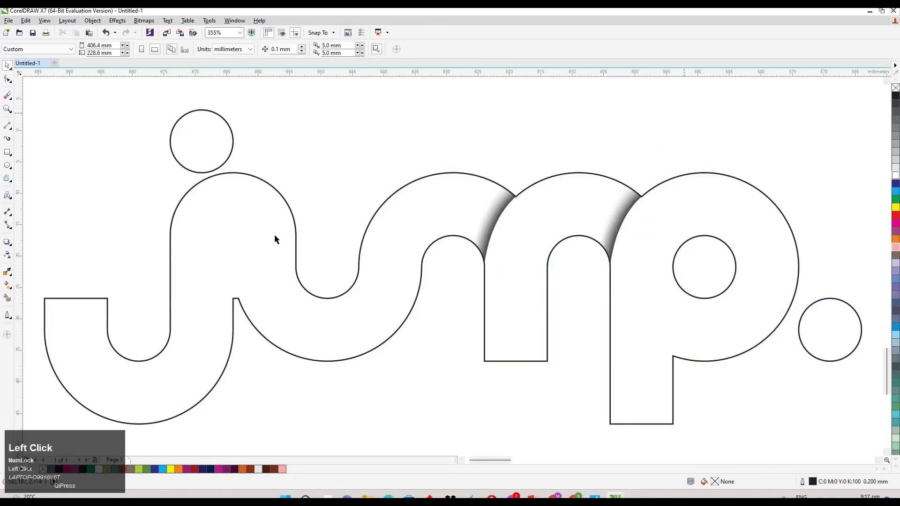
pyautogui.click(254, 240)
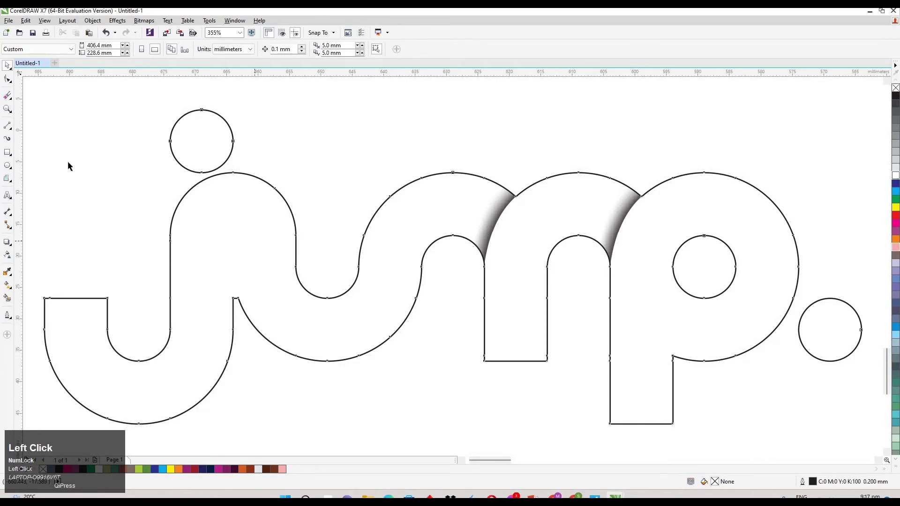
# Move the j-side corner node of the notch between j and u toward the u-side node to narrow the notch's tip.
pyautogui.click(8, 80)
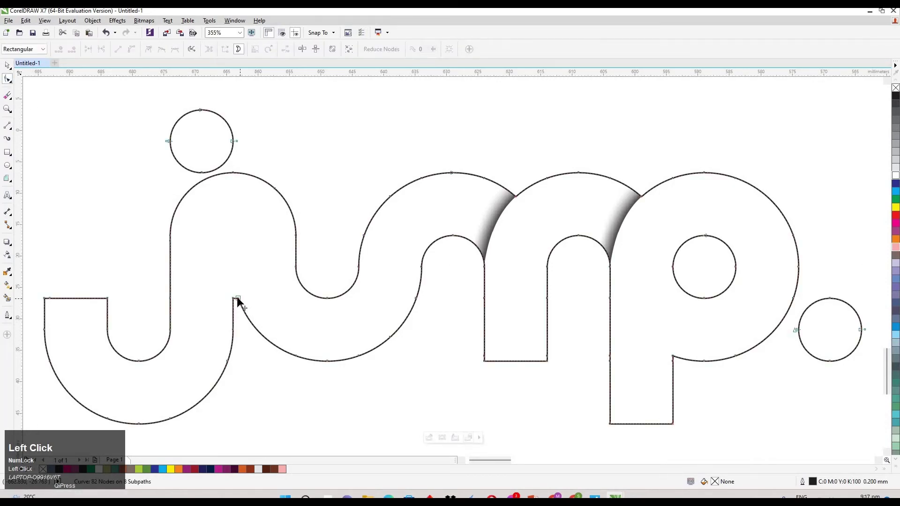
pyautogui.click(238, 299)
pyautogui.moveTo(236, 299); pyautogui.dragTo(234, 300)
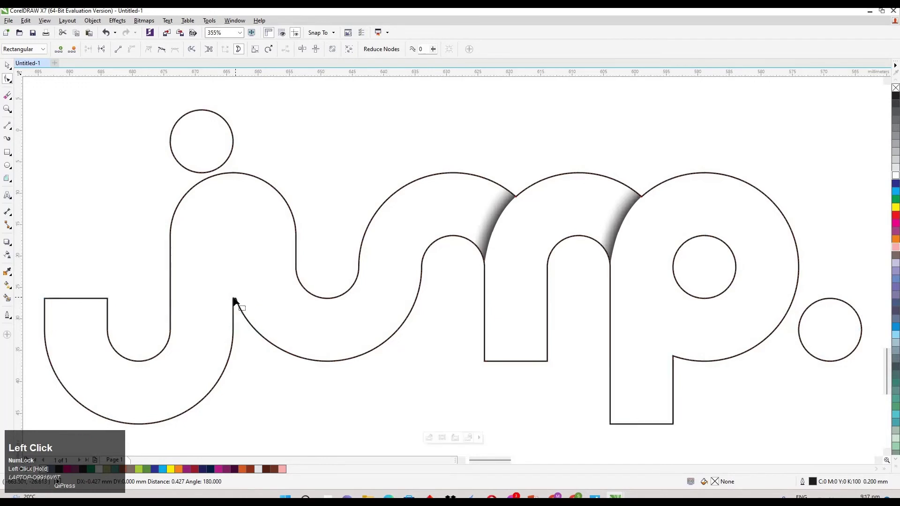
pyautogui.click(235, 300)
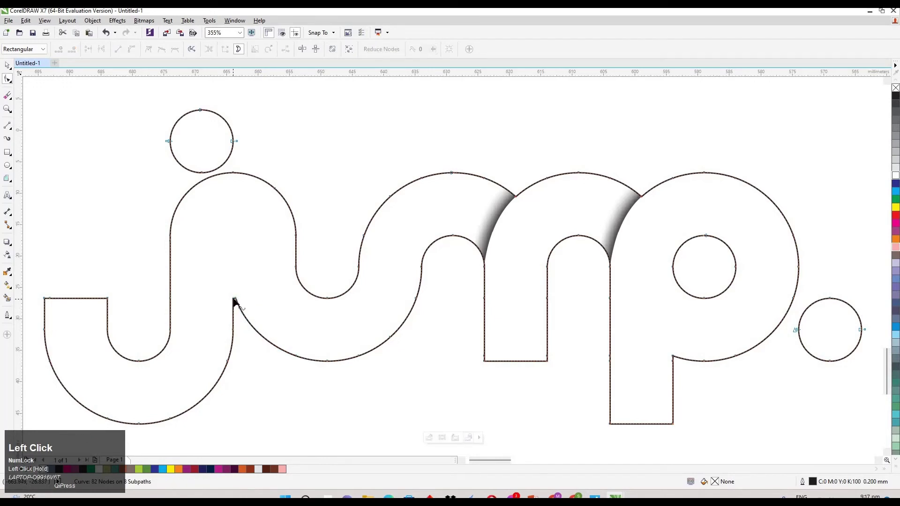
pyautogui.moveTo(234, 298); pyautogui.dragTo(237, 299)
pyautogui.click(7, 65)
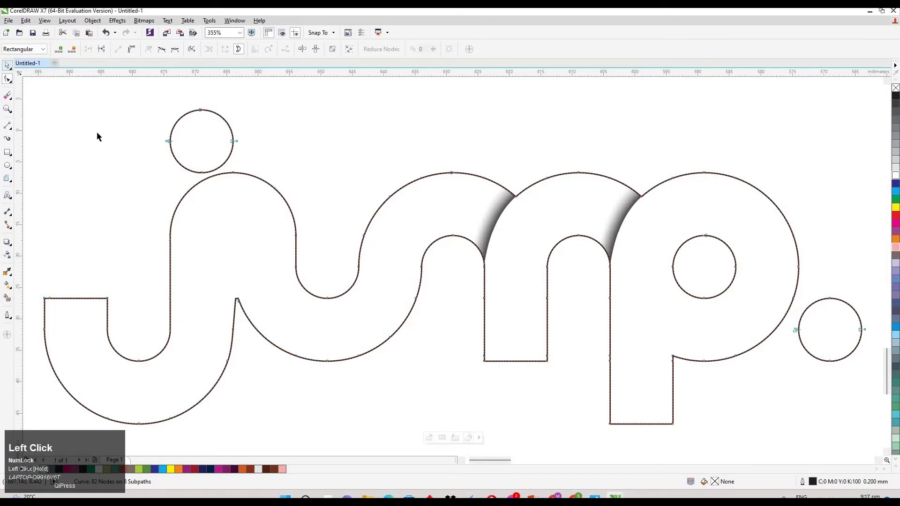
pyautogui.click(238, 301)
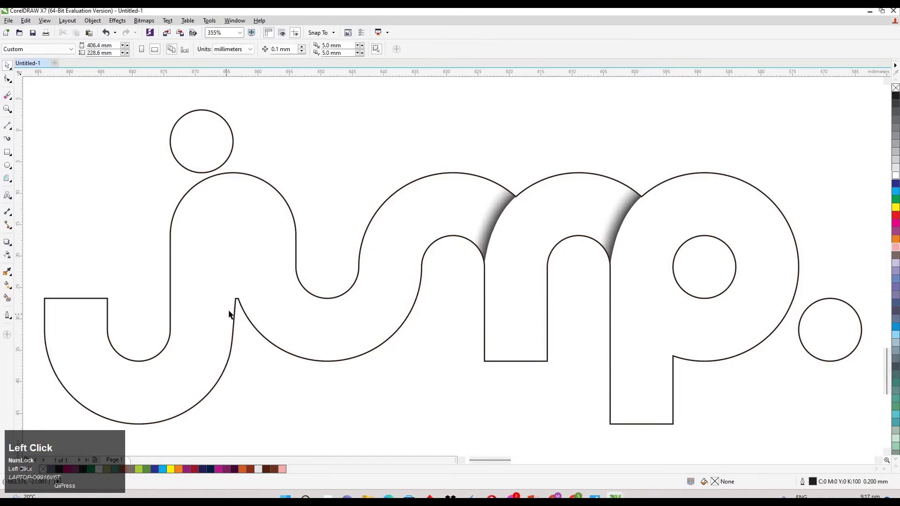
pyautogui.click(11, 130)
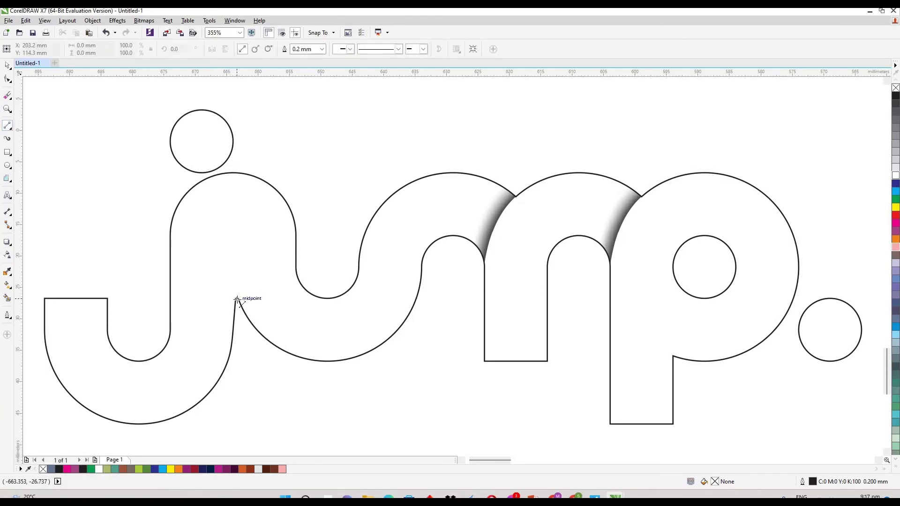
pyautogui.click(237, 299)
pyautogui.keyDown('shift'); pyautogui.click(244, 190); pyautogui.keyUp('shift')
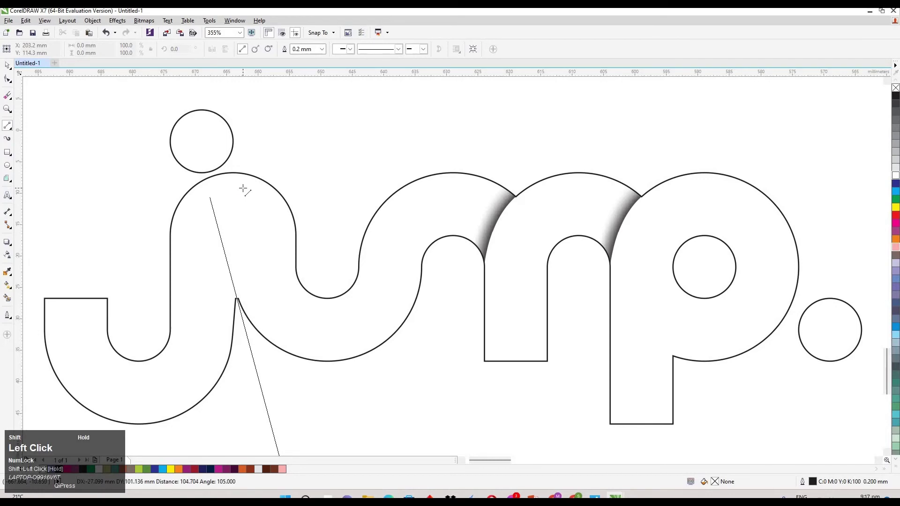
pyautogui.hotkey('ctrl', 'z')
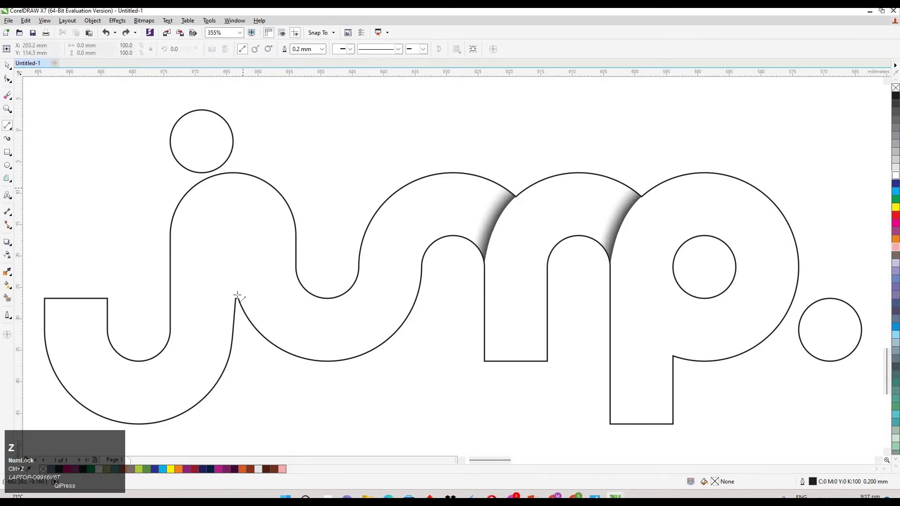
# Draw a vertical line about 32.3 mm long through the tip of the j–u notch and past the arch, with a 1.5 mm outline.
pyautogui.moveTo(237, 299); pyautogui.dragTo(237, 163)
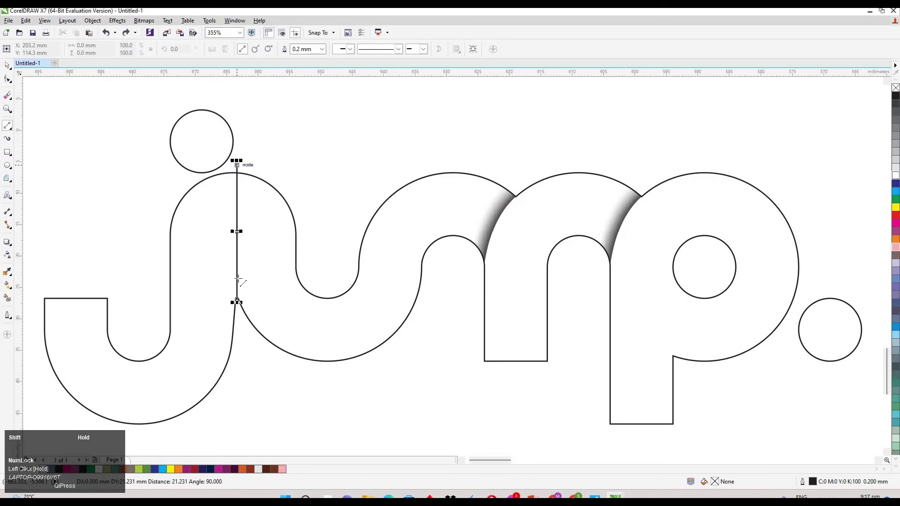
pyautogui.moveTo(238, 323); pyautogui.dragTo(237, 336)
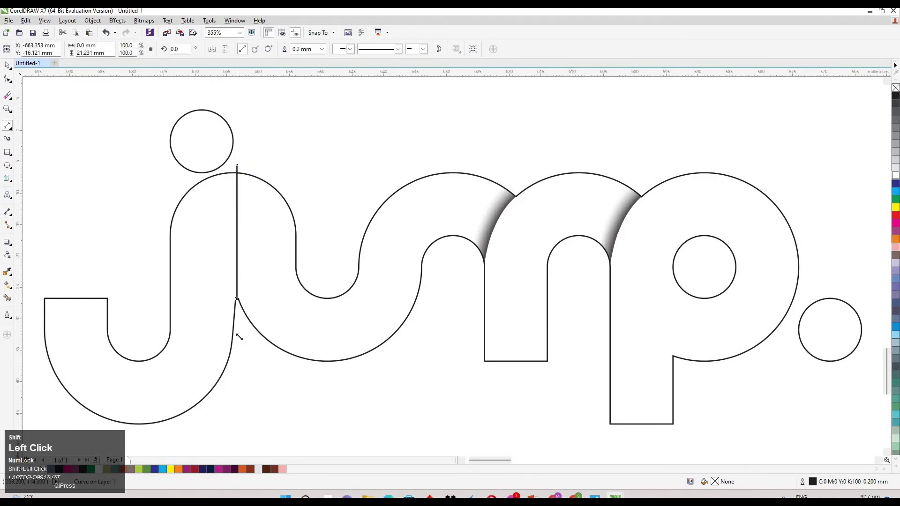
pyautogui.click(322, 49)
pyautogui.press('Return')
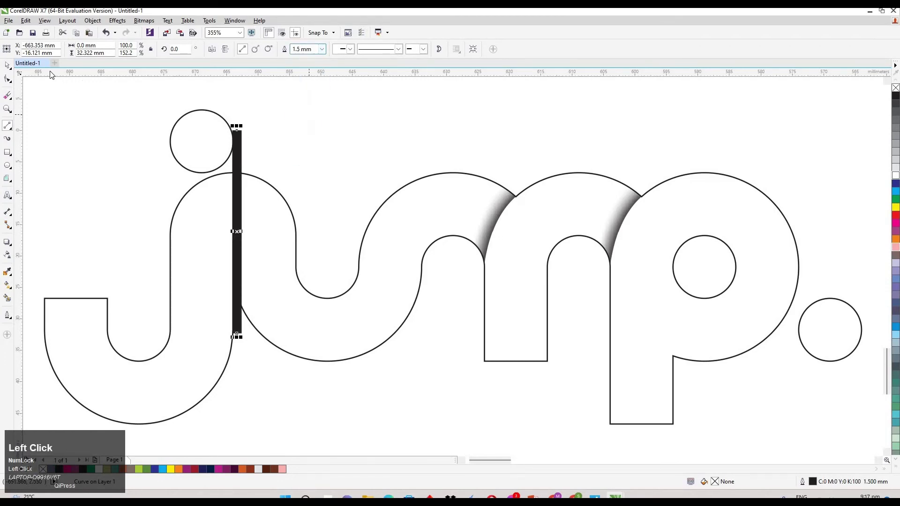
# Convert the thick line's outline to an object and cut it out of the jump outline with Back Minus Front.
pyautogui.click(92, 21)
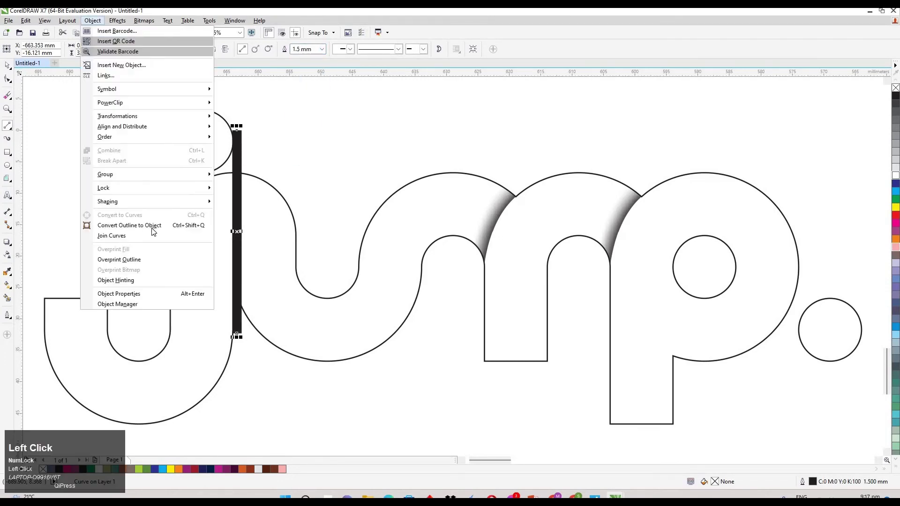
pyautogui.click(159, 225)
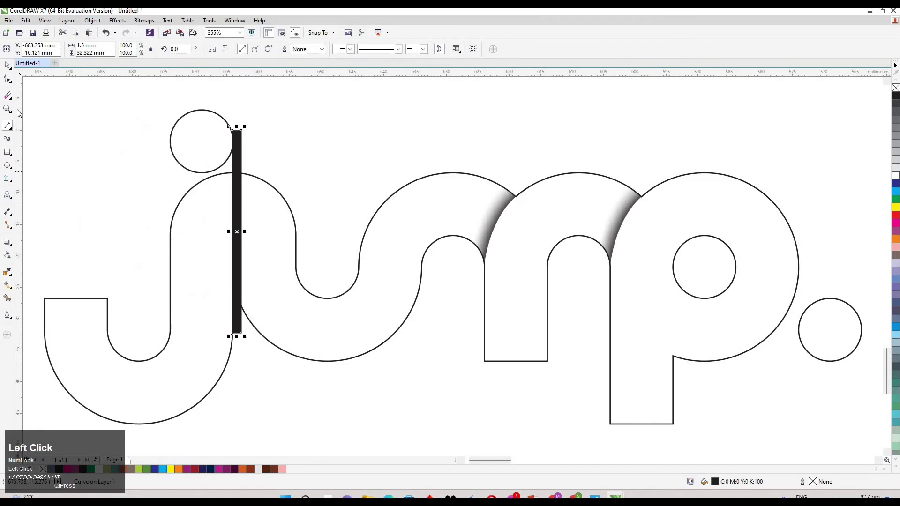
pyautogui.keyDown('shift'); pyautogui.click(201, 316); pyautogui.keyUp('shift')
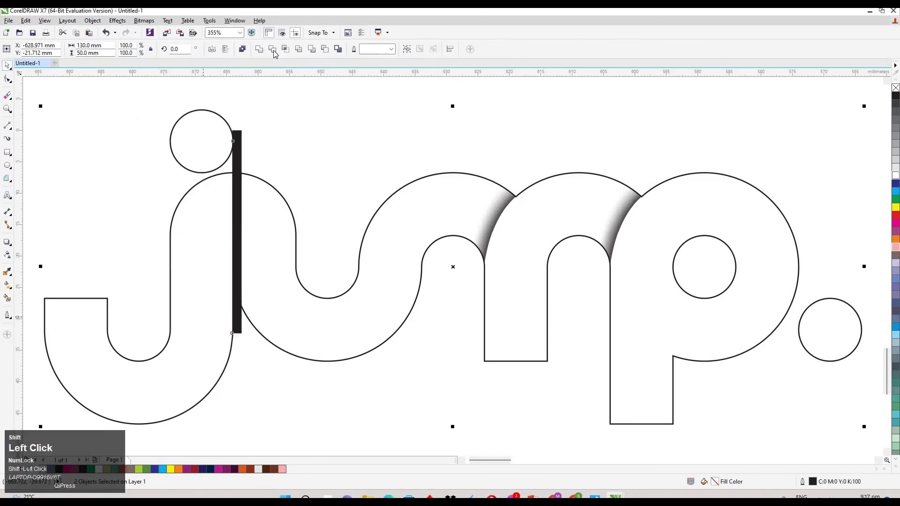
pyautogui.click(325, 49)
pyautogui.click(287, 134)
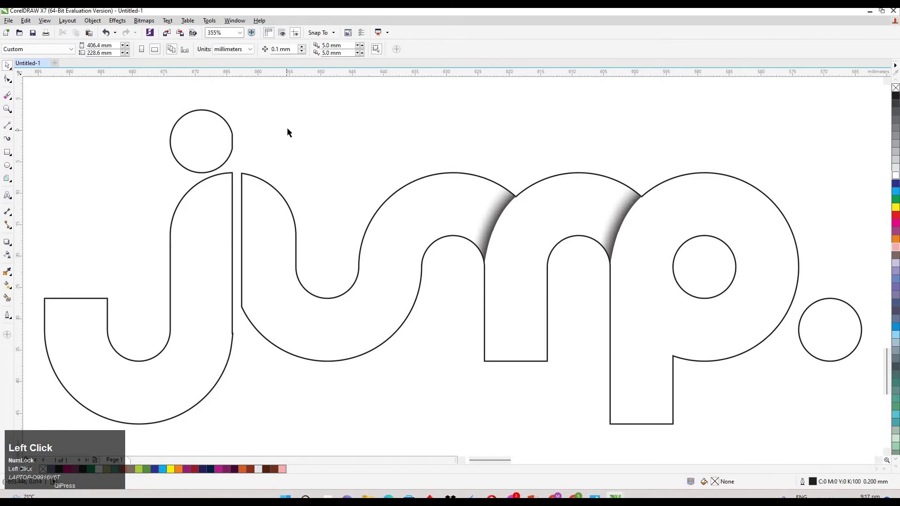
# Delete the extra nodes where the cut edge of the j meets its lower curve to smooth the stem.
pyautogui.click(233, 334)
pyautogui.hotkey('ctrl', 'q')
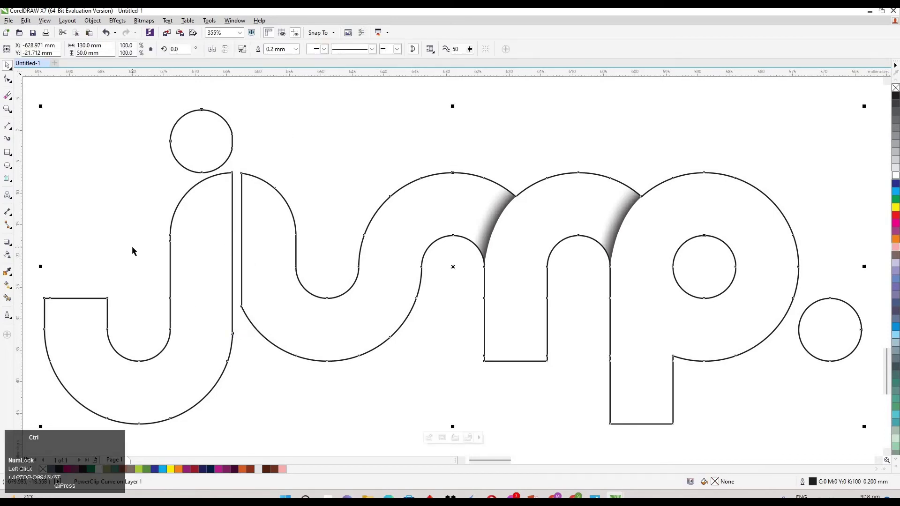
pyautogui.click(8, 79)
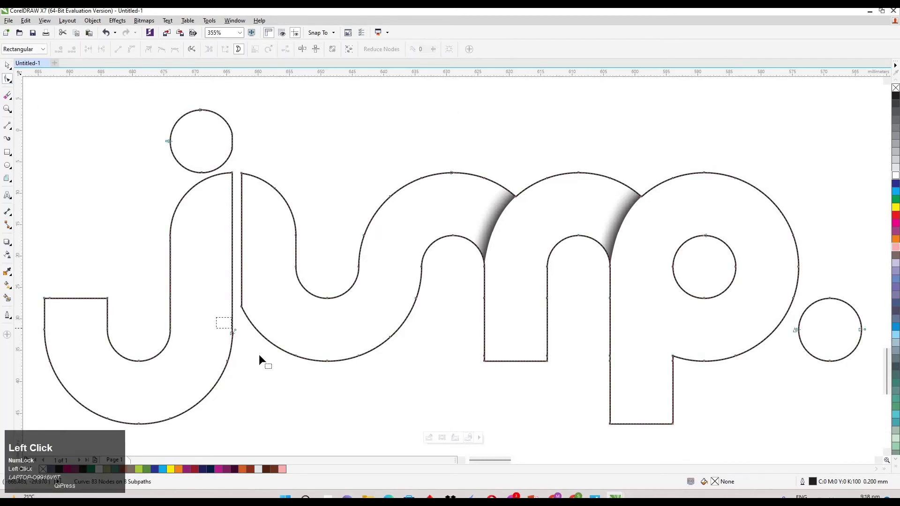
pyautogui.moveTo(259, 355); pyautogui.dragTo(259, 356)
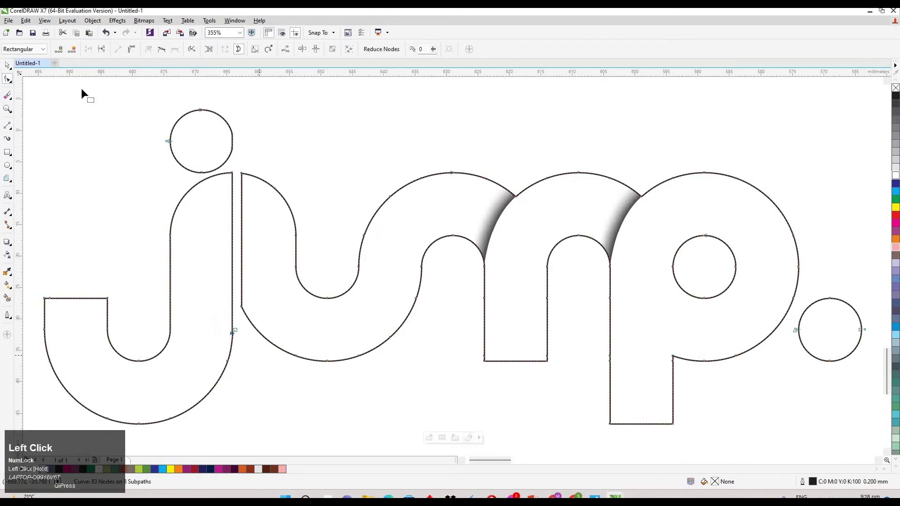
pyautogui.click(59, 49)
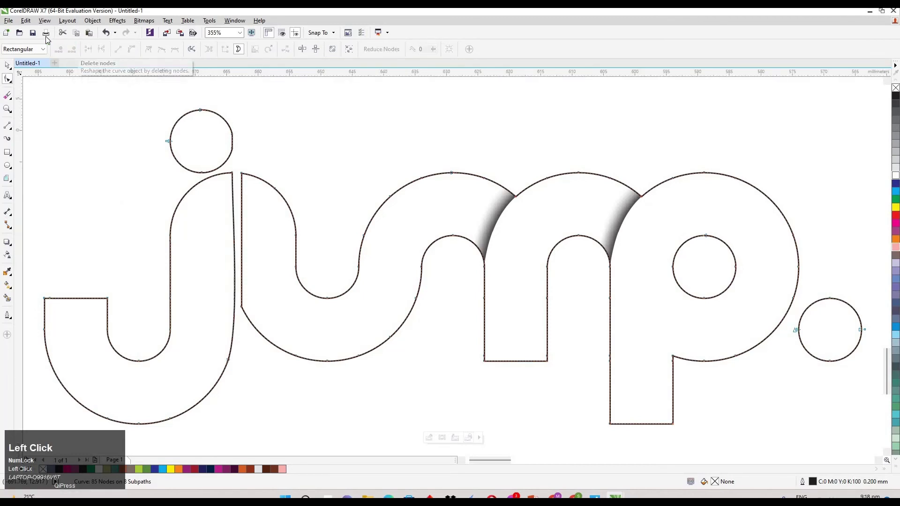
pyautogui.click(7, 65)
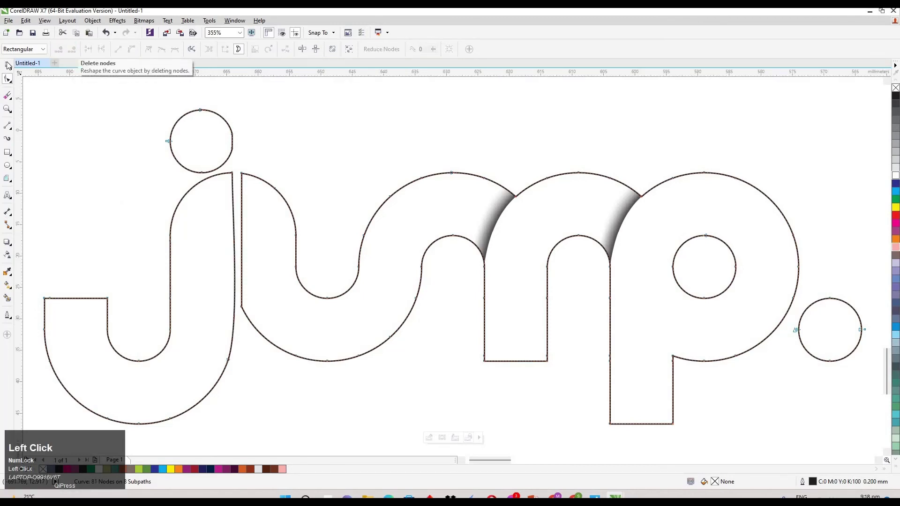
pyautogui.click(67, 113)
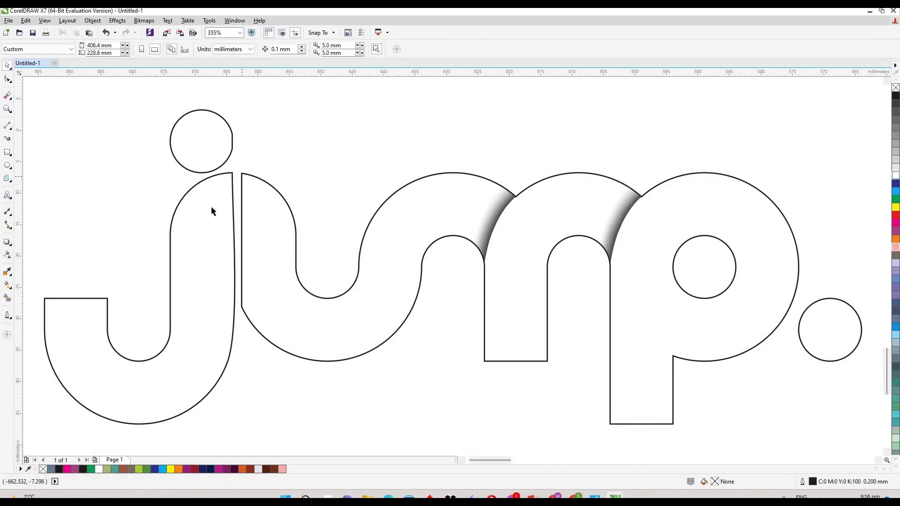
# Move the upper node of the u's cut edge toward the j to narrow the gap's upper end.
pyautogui.click(242, 192)
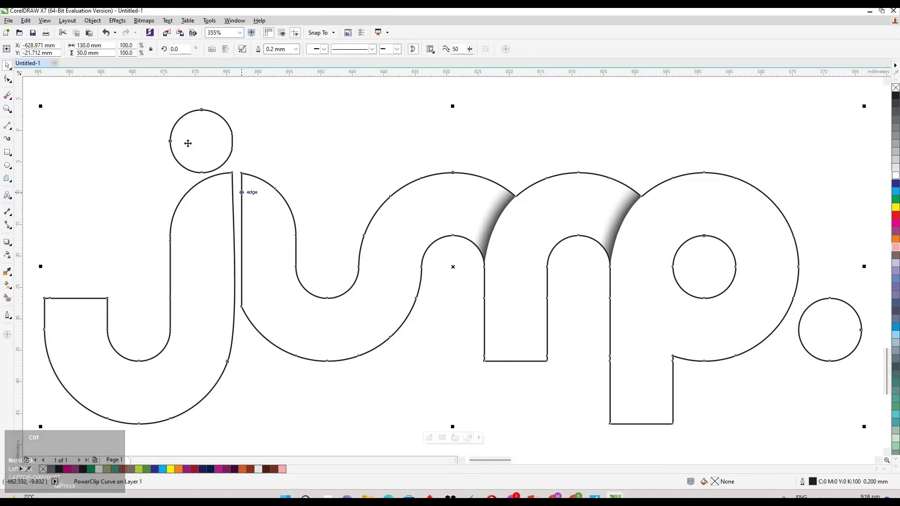
pyautogui.hotkey('ctrl', 'q')
pyautogui.click(7, 80)
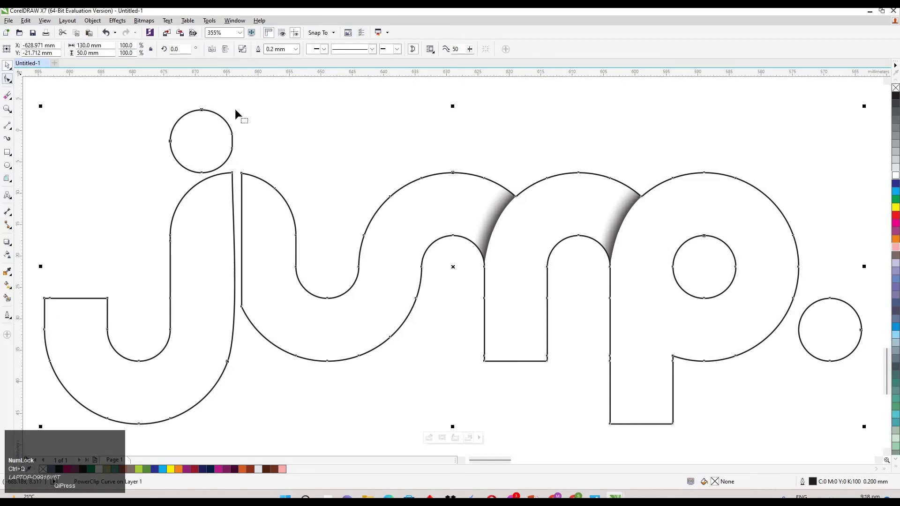
pyautogui.click(241, 173)
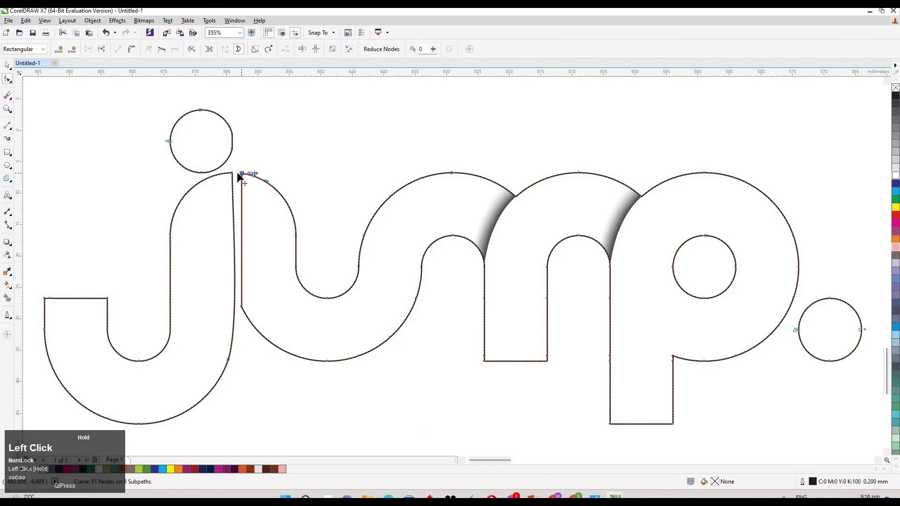
pyautogui.moveTo(242, 175); pyautogui.dragTo(238, 172)
pyautogui.press('Left')
pyautogui.press('Left')
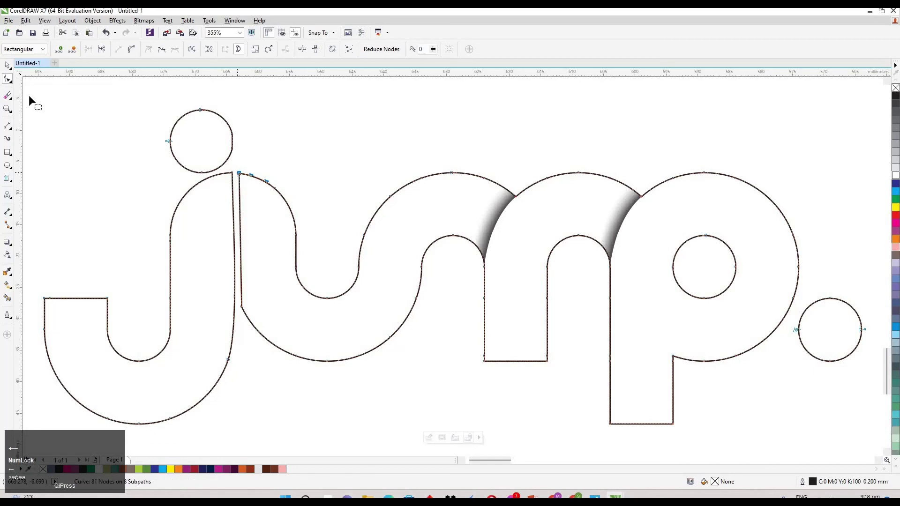
pyautogui.press('Left')
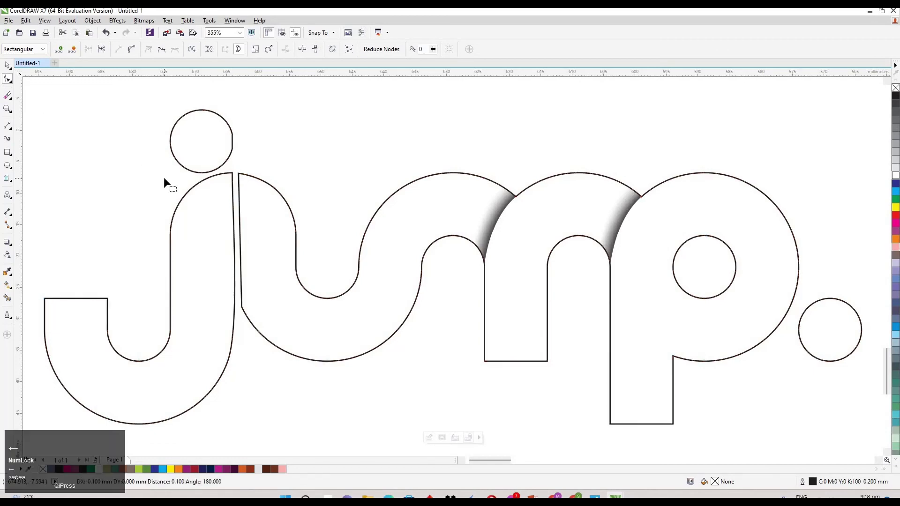
pyautogui.click(7, 65)
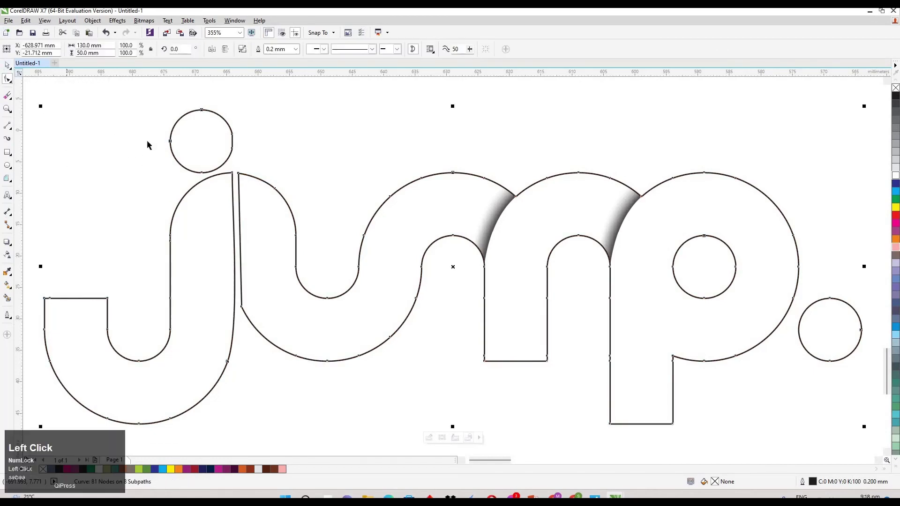
# Remove the outline of the jump lettering and fill it with Turquoise.
pyautogui.hotkey('ctrl', 'a')
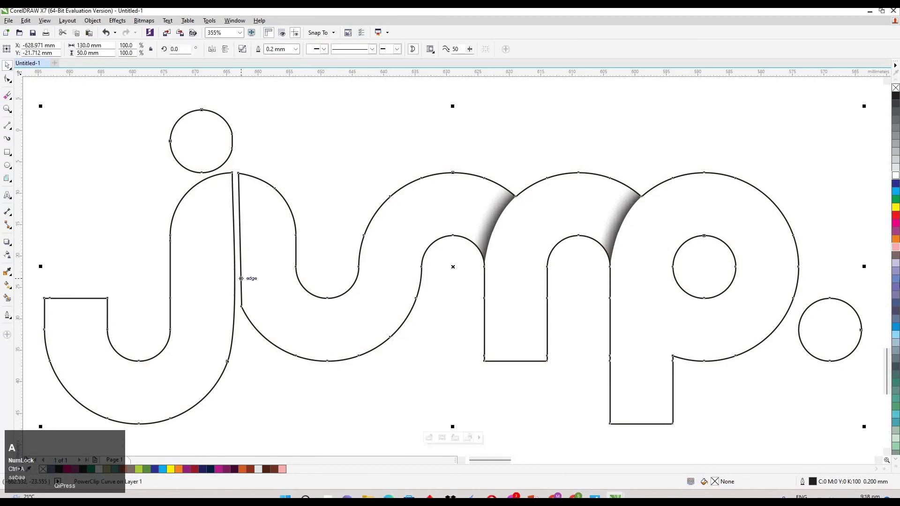
pyautogui.click(896, 252)
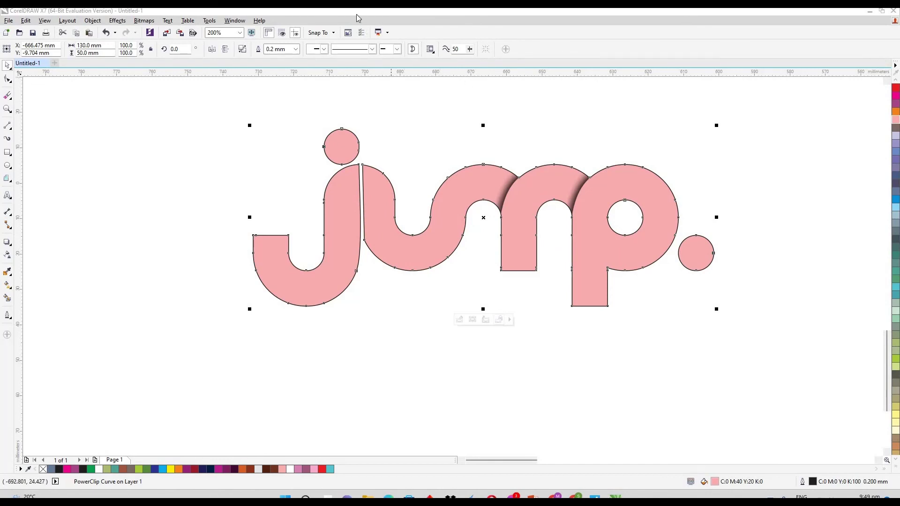
pyautogui.click(296, 49)
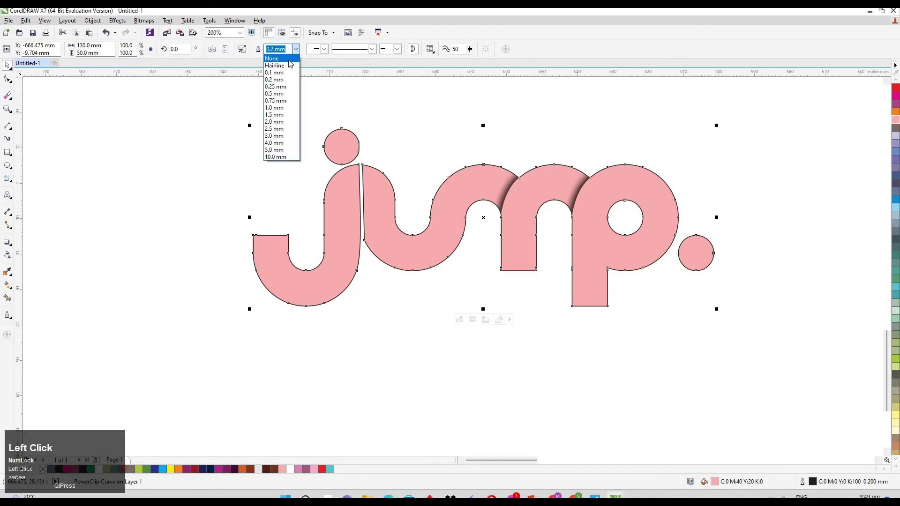
pyautogui.click(315, 407)
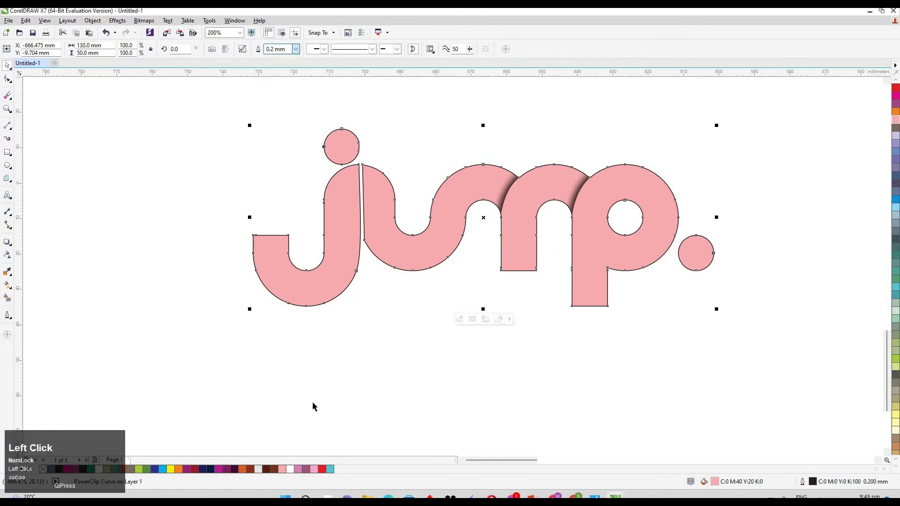
pyautogui.click(330, 470)
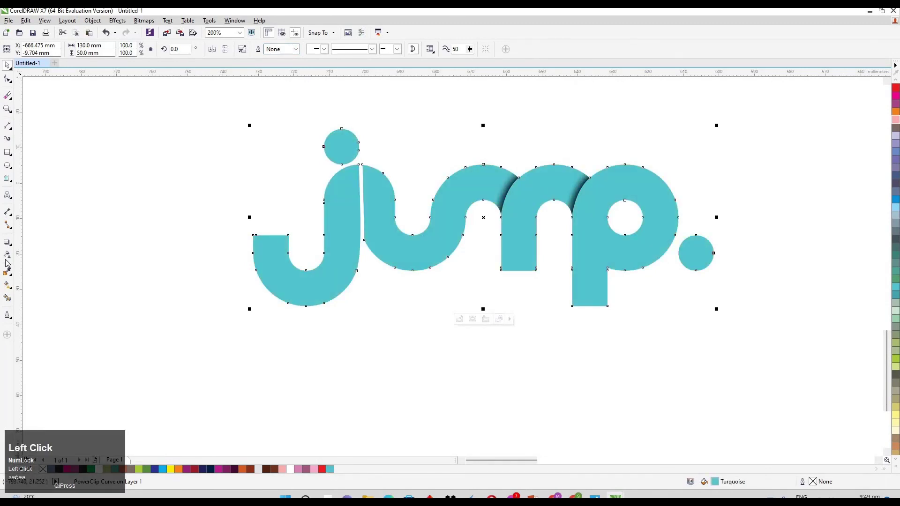
# Add a drop shadow around the jump lettering with opacity 40 and feathering 12.
pyautogui.click(245, 156)
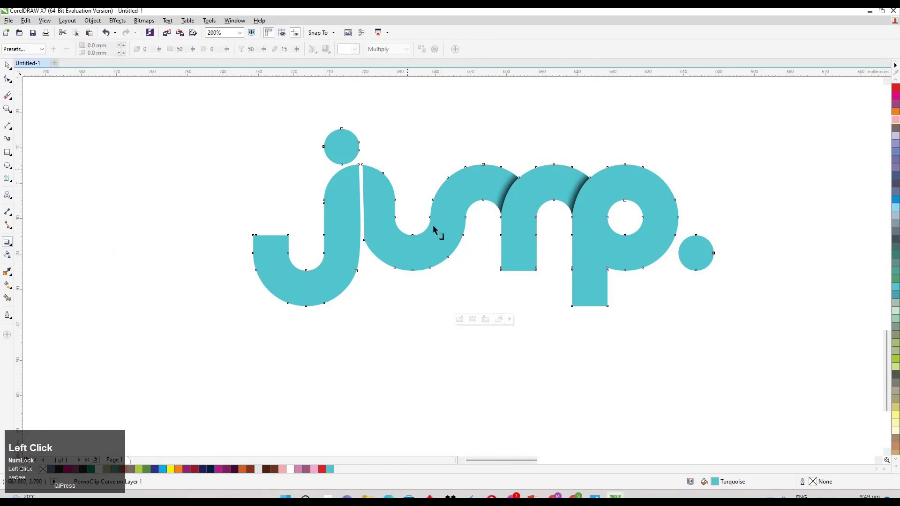
pyautogui.moveTo(435, 230); pyautogui.dragTo(483, 305)
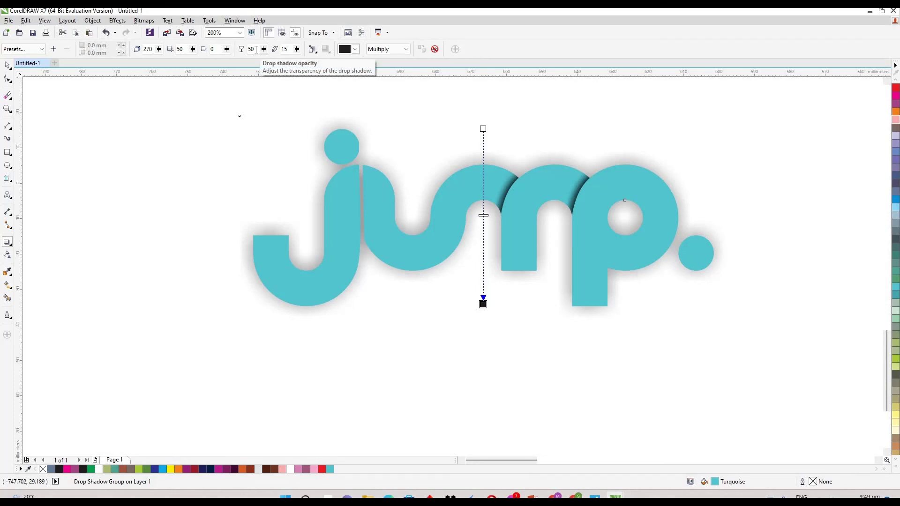
pyautogui.click(256, 49)
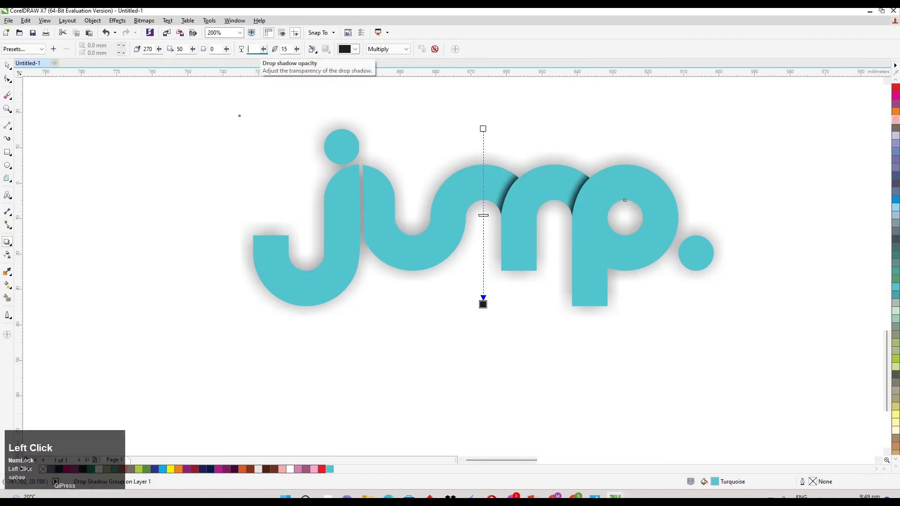
pyautogui.write('40')
pyautogui.press('Return')
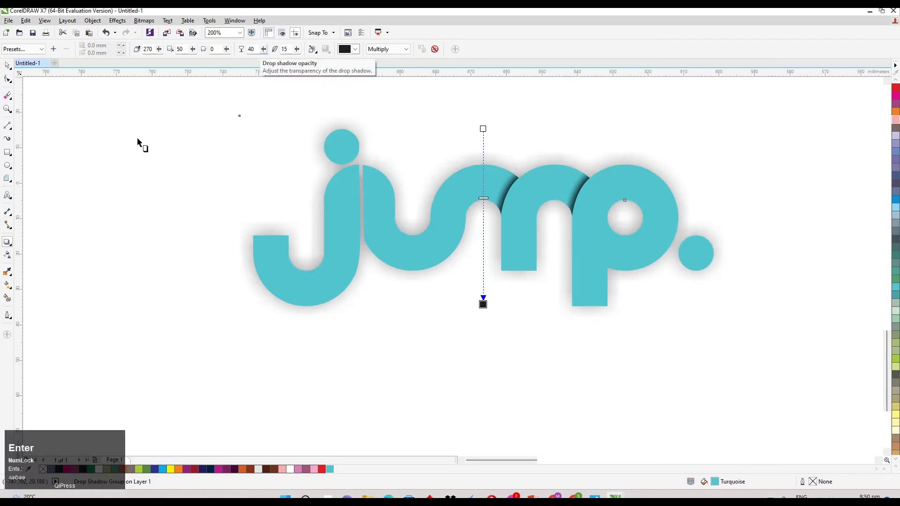
pyautogui.click(290, 49)
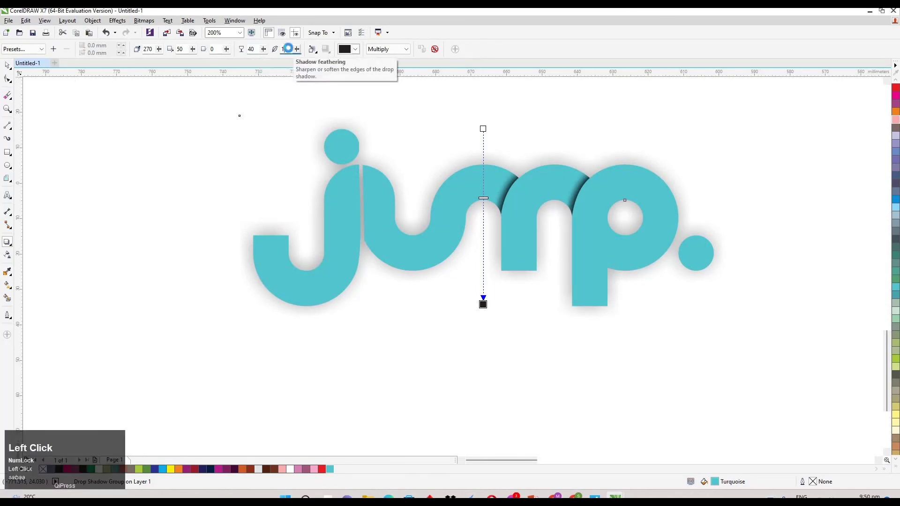
pyautogui.write('12')
pyautogui.press('Return')
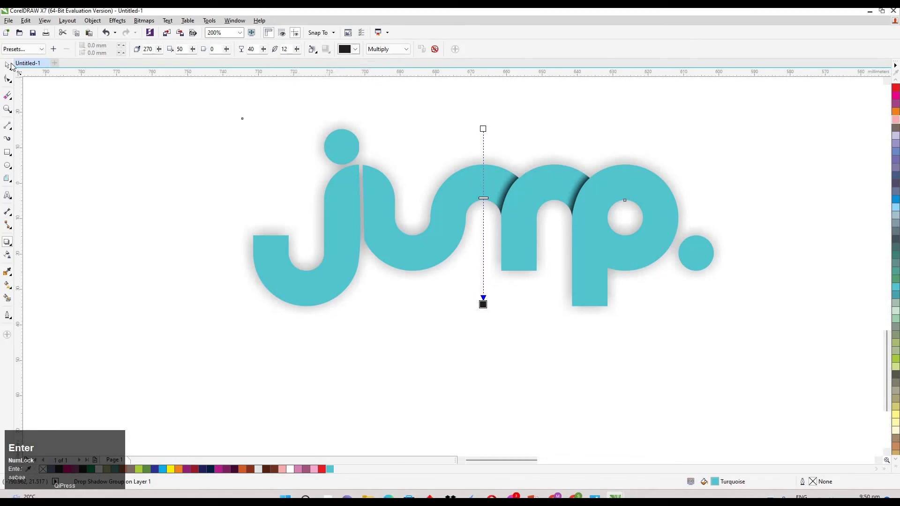
pyautogui.click(103, 234)
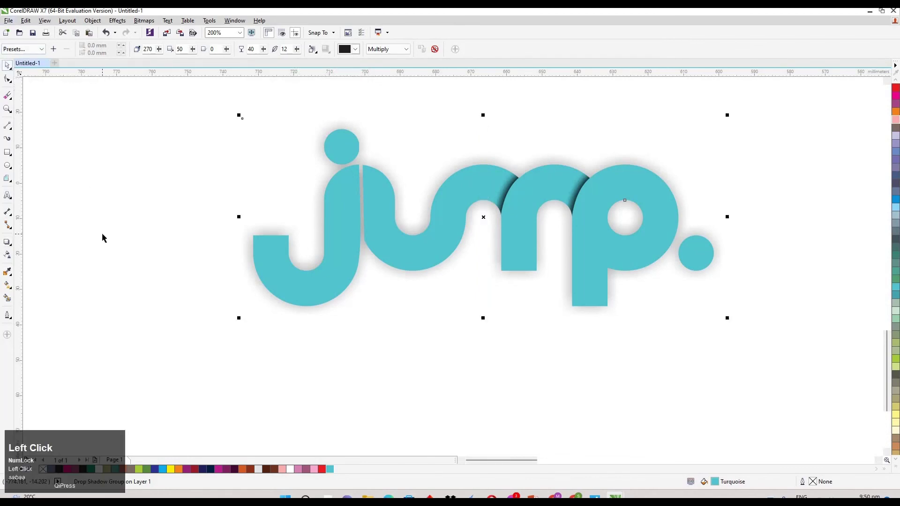